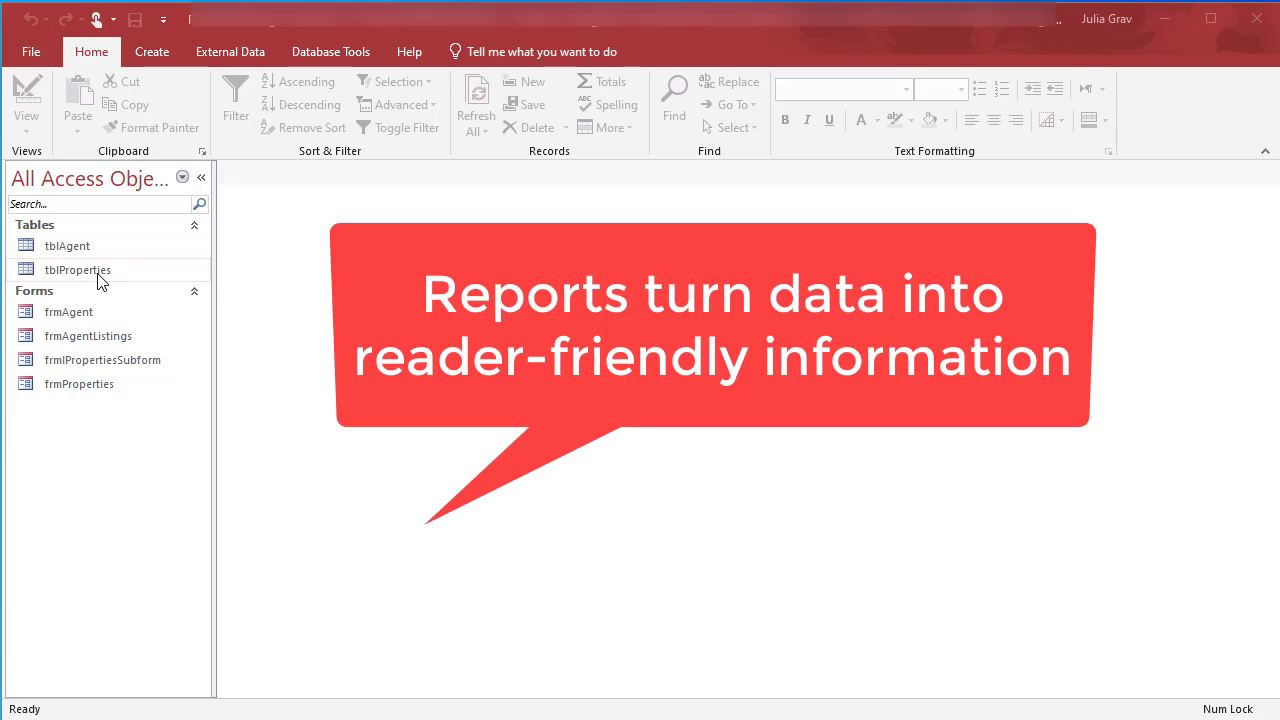
Step: Start the Report Wizard and add Last Name from tblAgent
{"action": "left_click", "coordinate": [155, 56]}
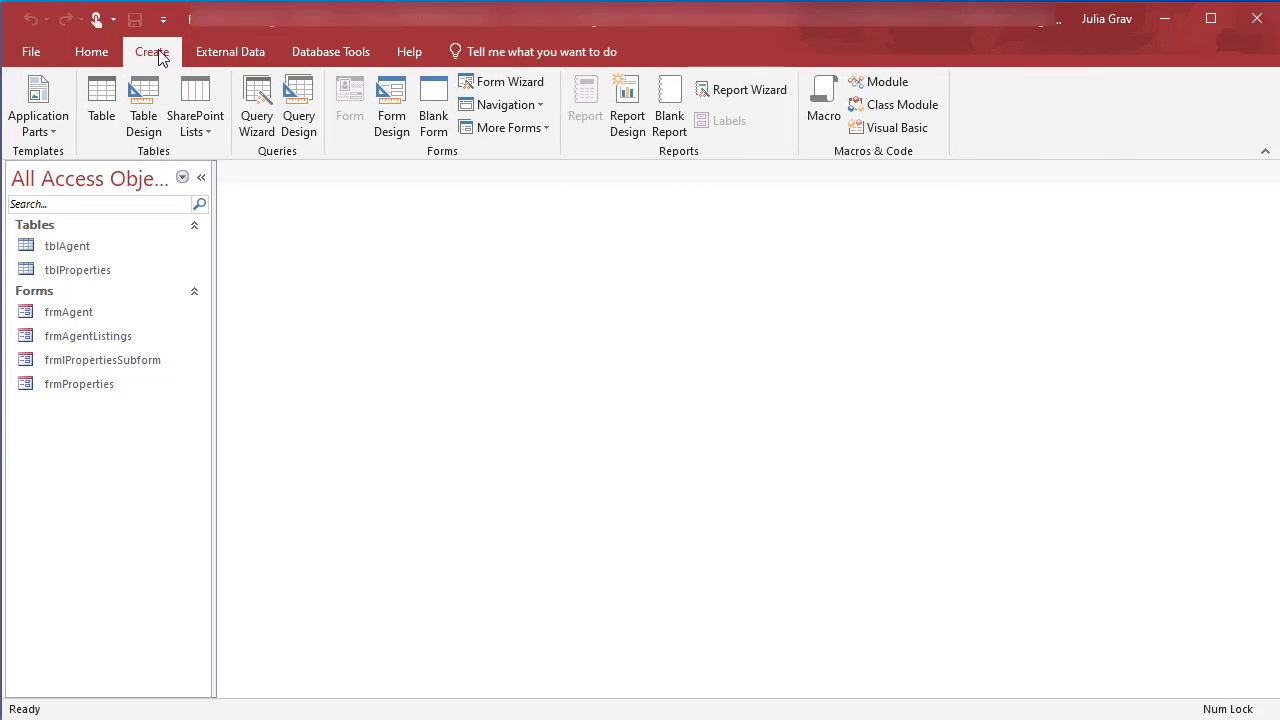
{"action": "left_click", "coordinate": [708, 89]}
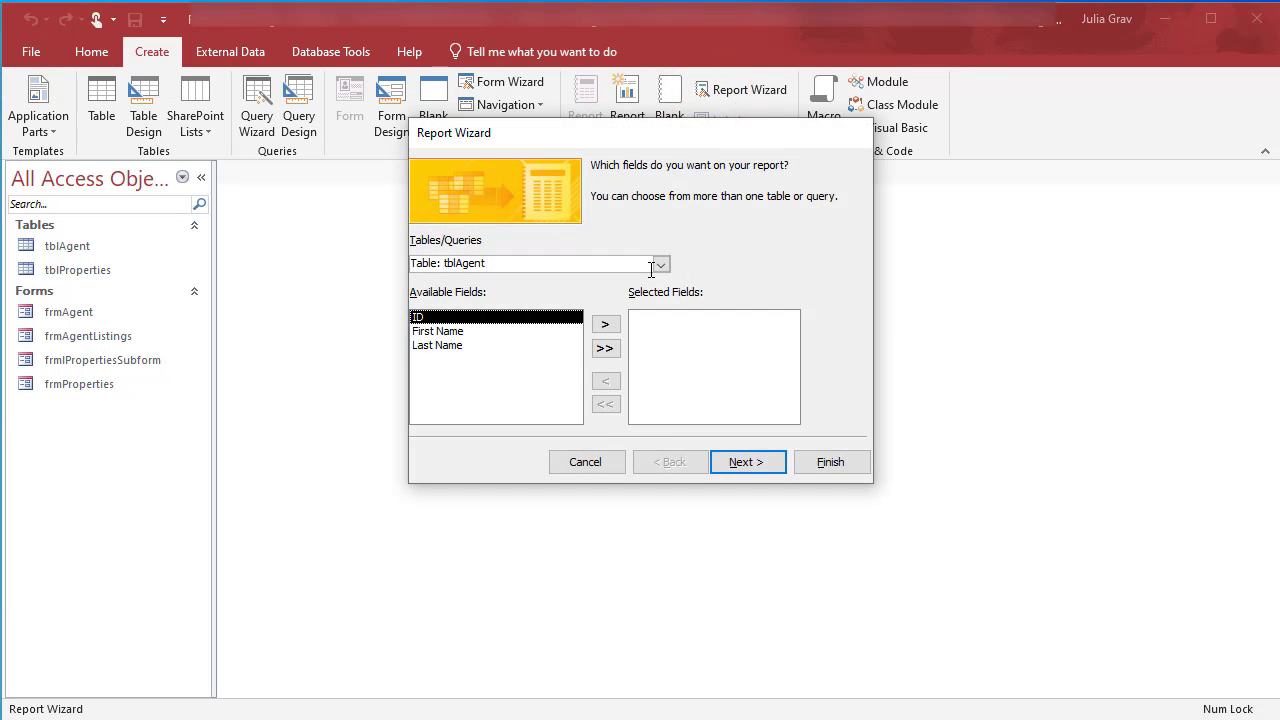
{"action": "left_click", "coordinate": [498, 345]}
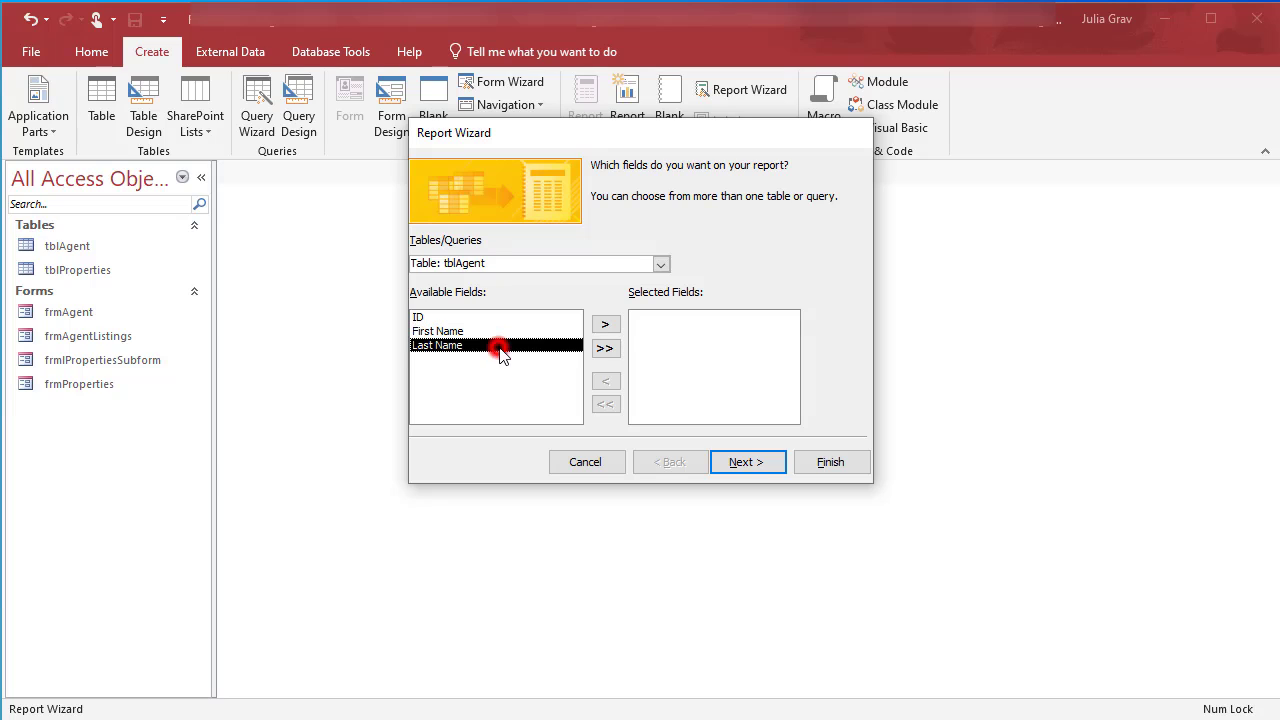
{"action": "left_click", "coordinate": [605, 325]}
Step: Add Street, City, Agency and List Price from tblProperties to the report fields
{"action": "left_click", "coordinate": [660, 263]}
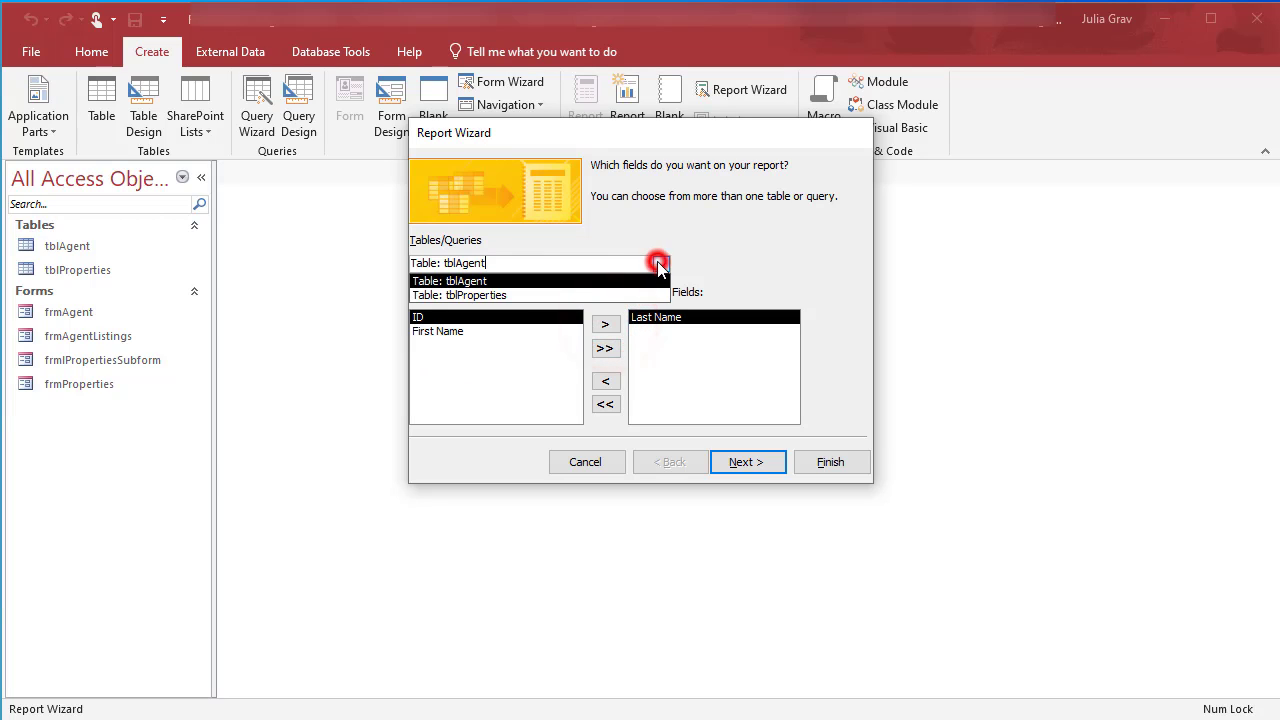
{"action": "left_click", "coordinate": [575, 295]}
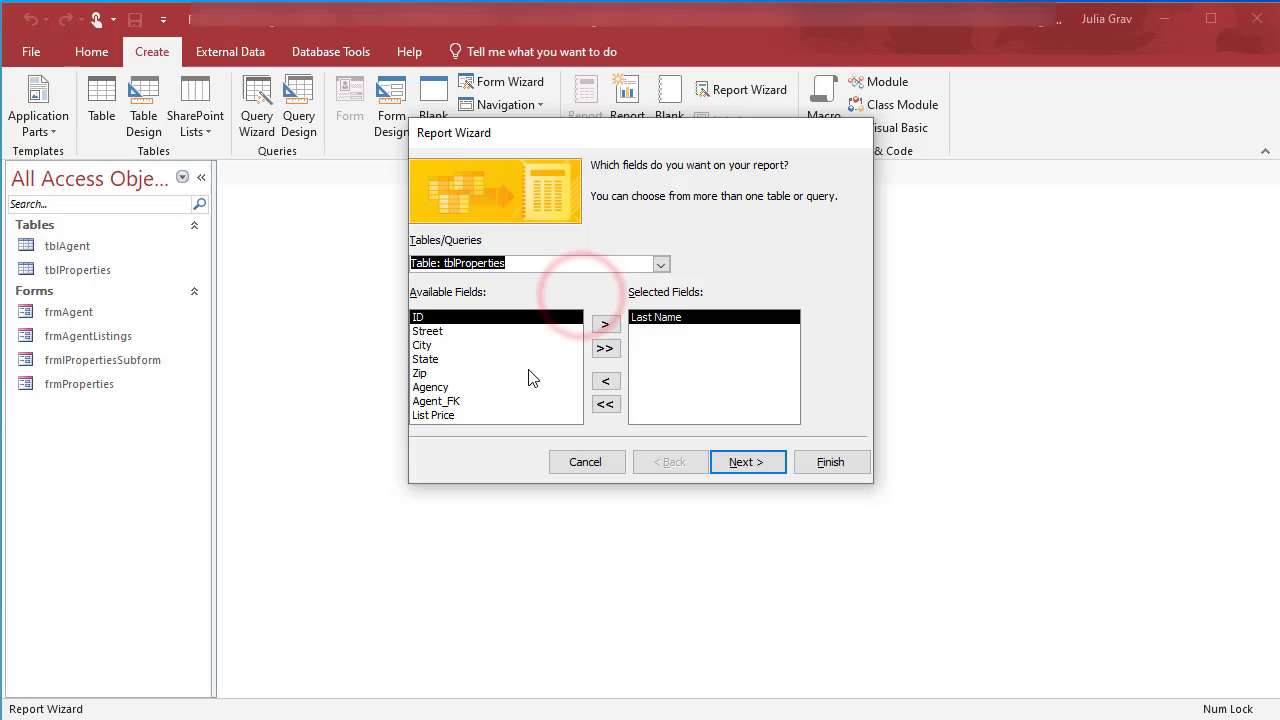
{"action": "left_click", "coordinate": [528, 331]}
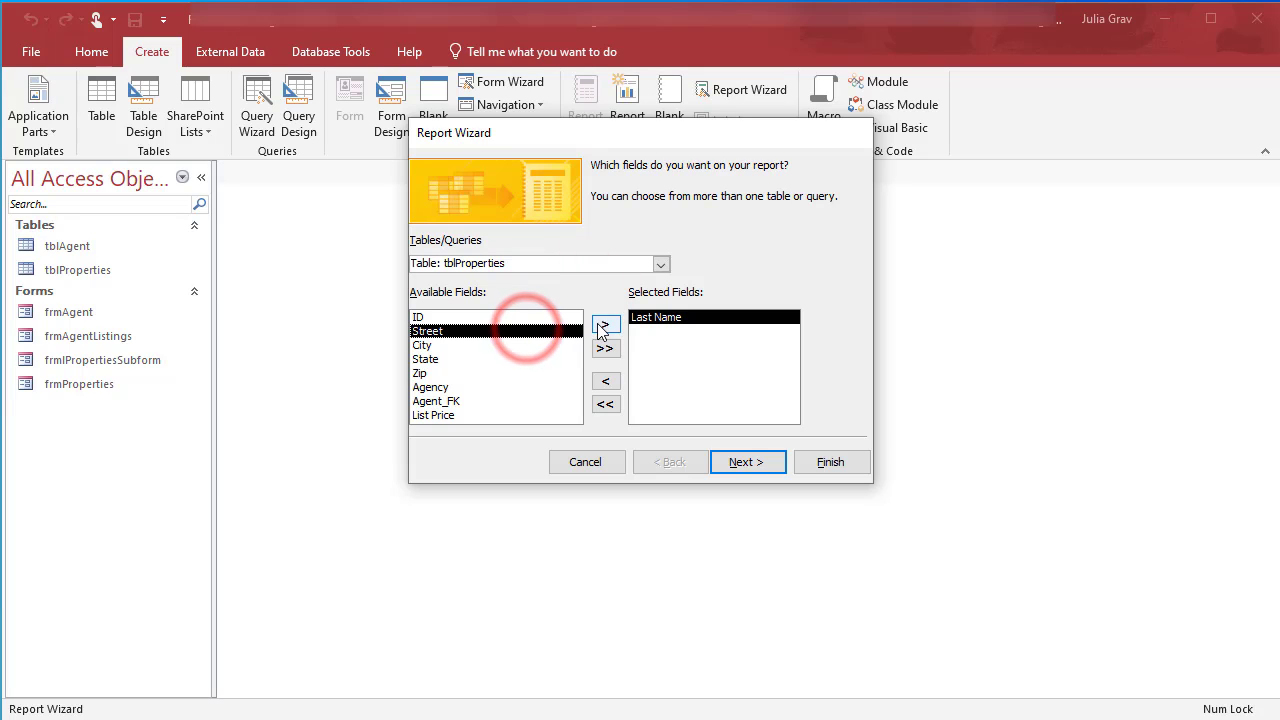
{"action": "left_click", "coordinate": [604, 325]}
{"action": "left_click", "coordinate": [604, 325]}
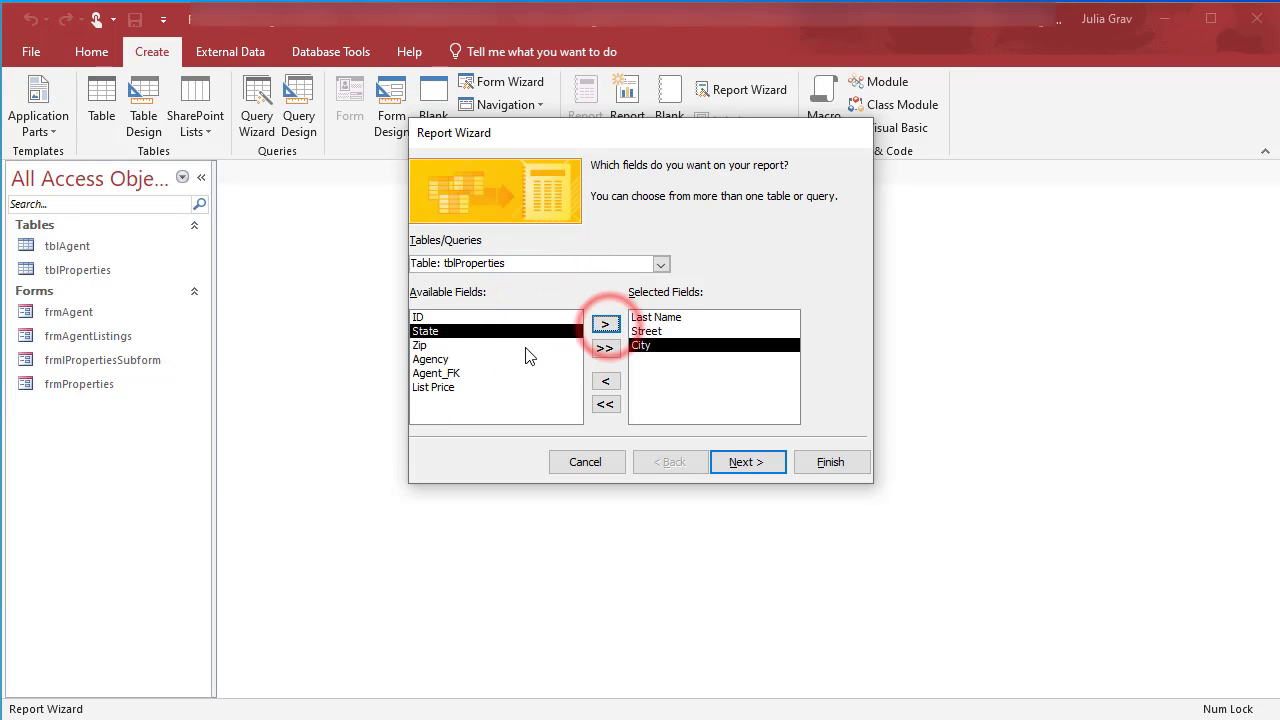
{"action": "left_click", "coordinate": [515, 359]}
{"action": "left_click", "coordinate": [605, 325]}
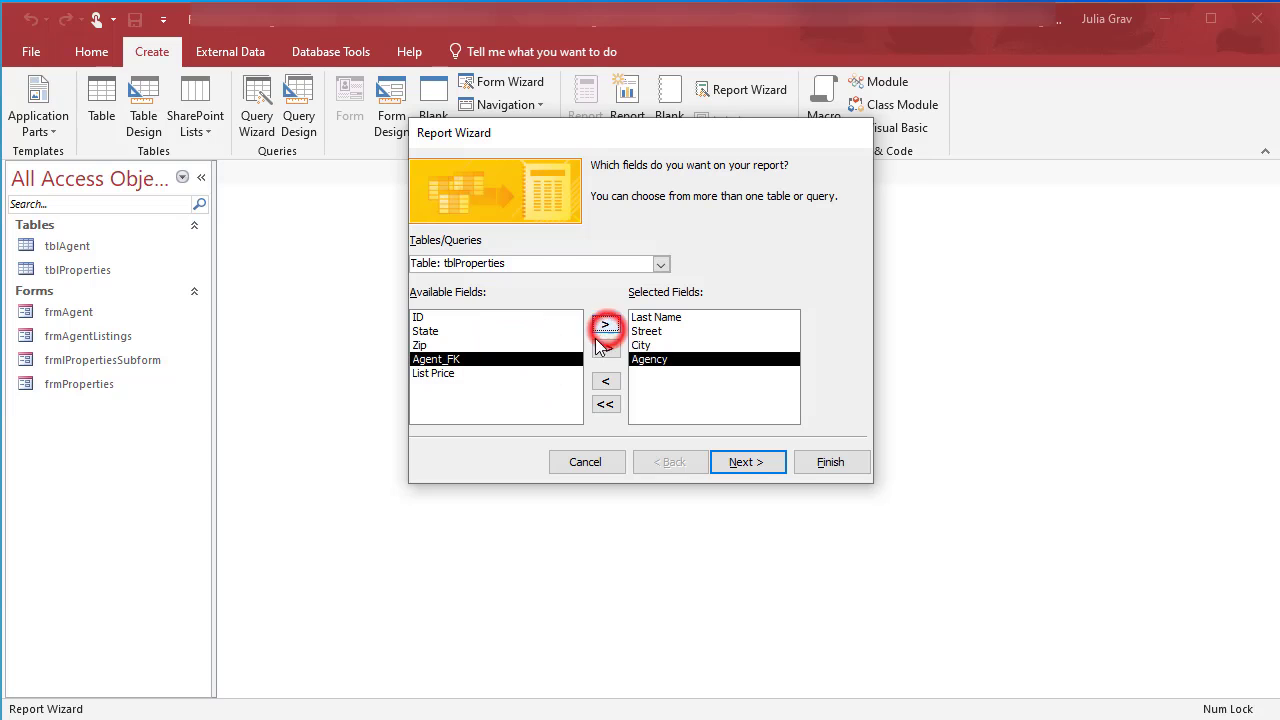
{"action": "left_click", "coordinate": [470, 373]}
{"action": "left_click", "coordinate": [605, 325]}
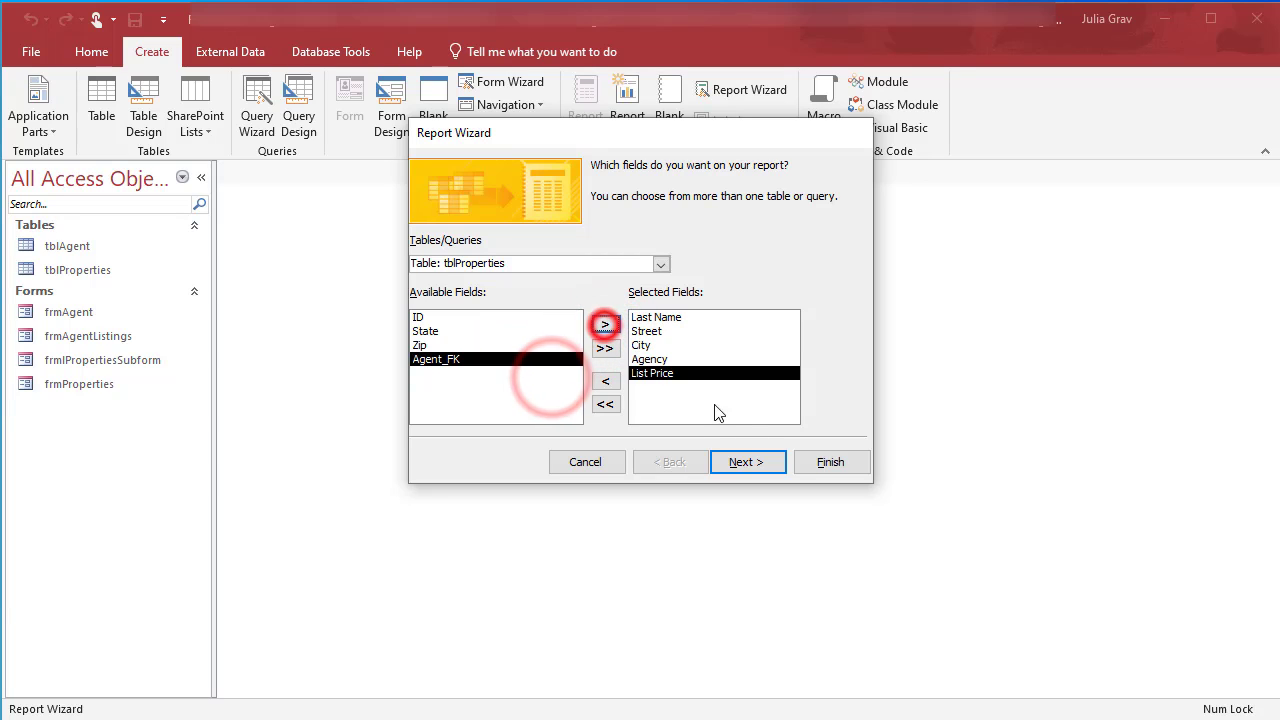
{"action": "left_click", "coordinate": [745, 463]}
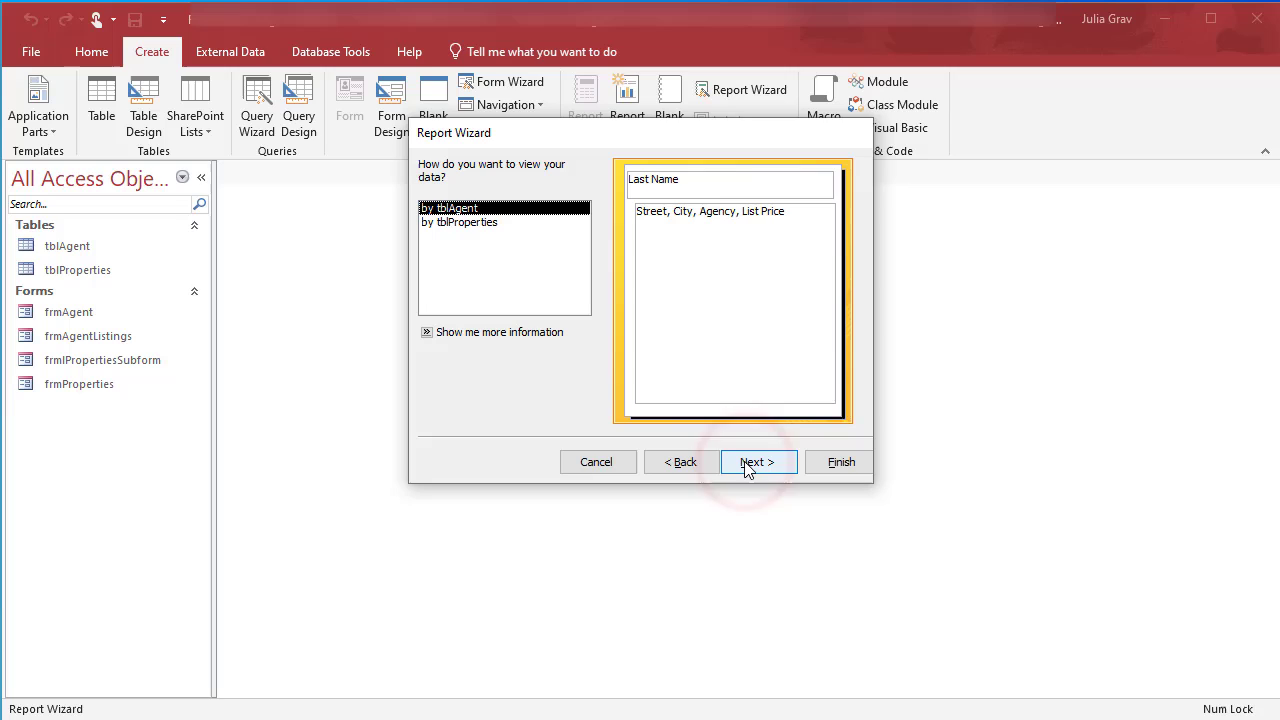
Step: View the data by tblProperties, with Agency as the first grouping level and Last Name second
{"action": "left_click", "coordinate": [525, 229]}
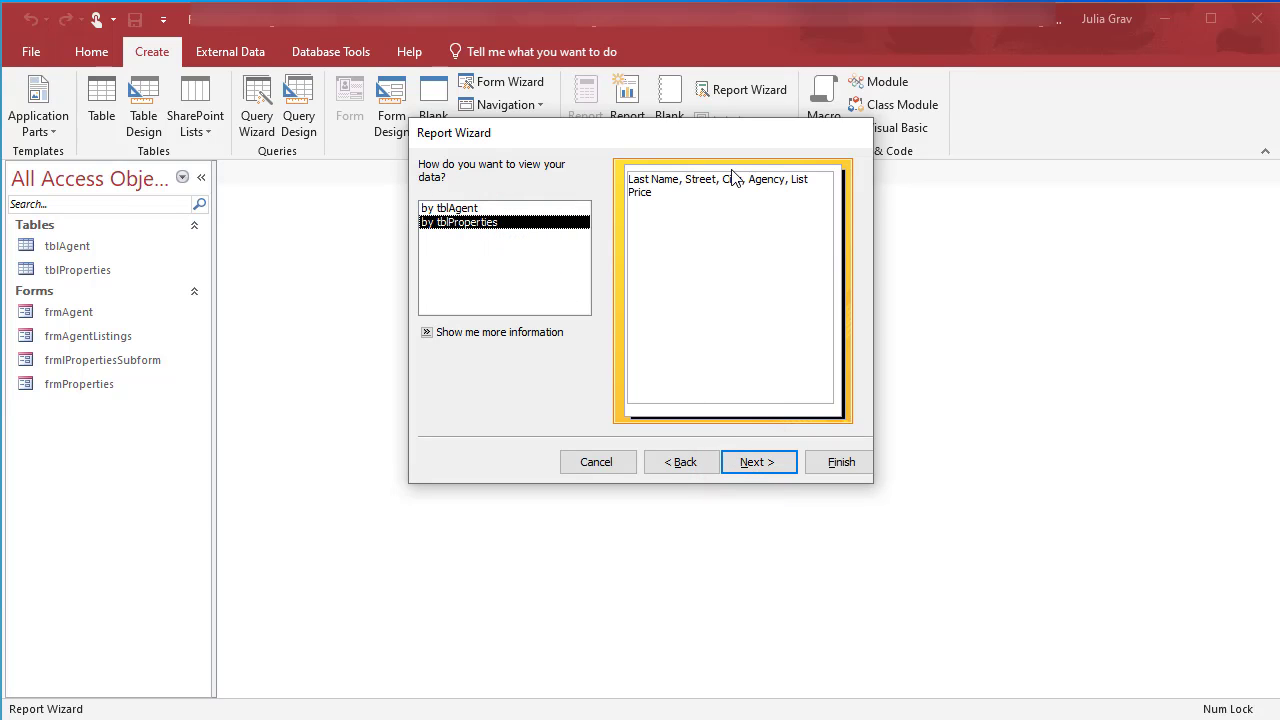
{"action": "left_click", "coordinate": [771, 464]}
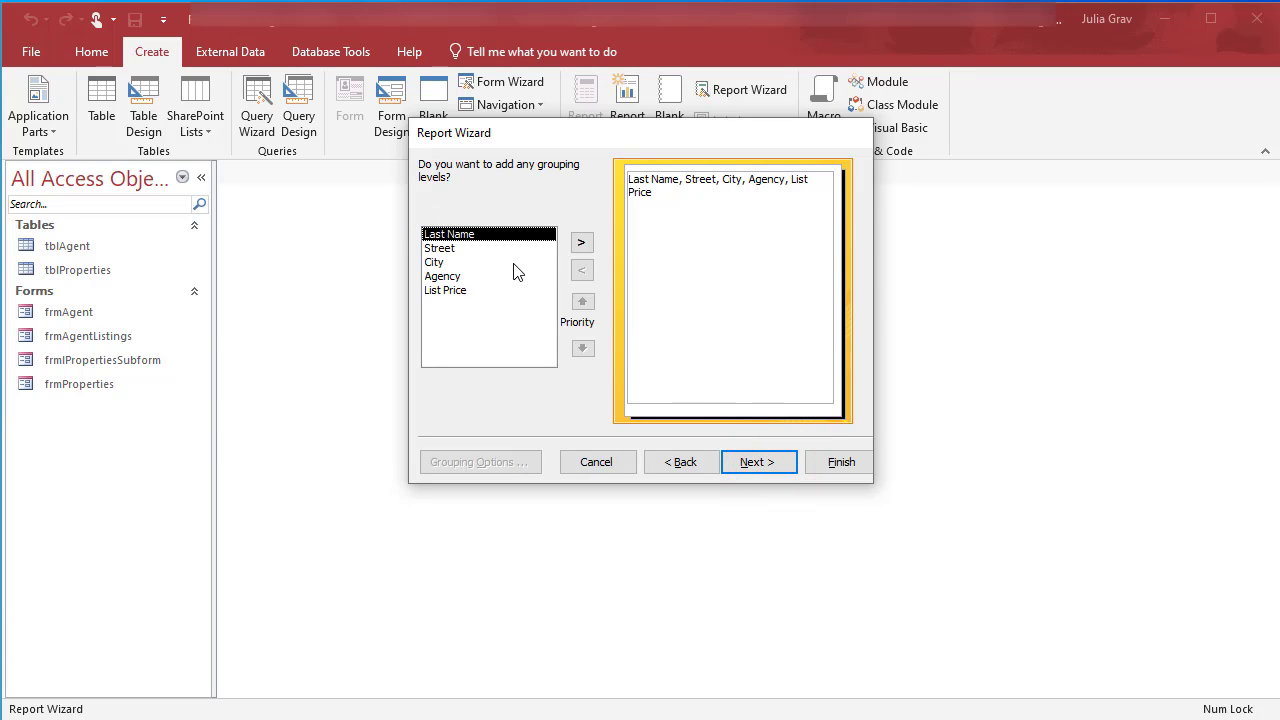
{"action": "left_click", "coordinate": [508, 276]}
{"action": "left_click", "coordinate": [580, 242]}
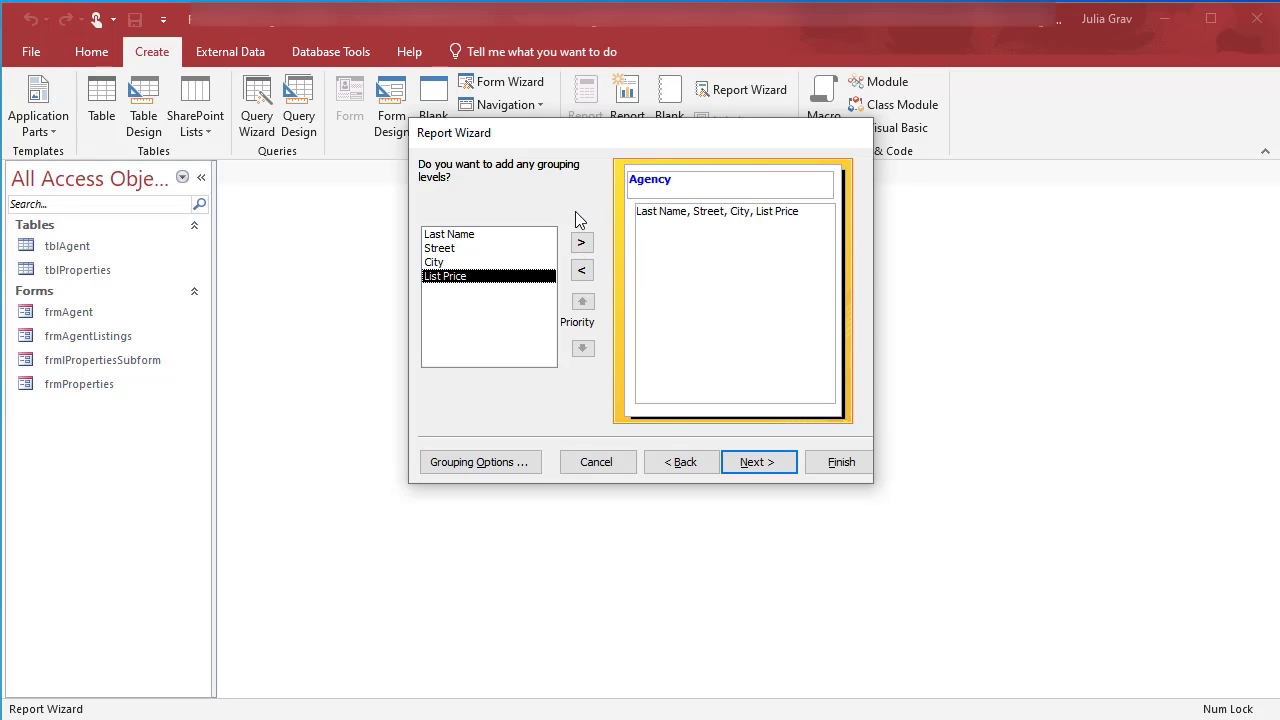
{"action": "left_click", "coordinate": [543, 234]}
{"action": "left_click", "coordinate": [581, 243]}
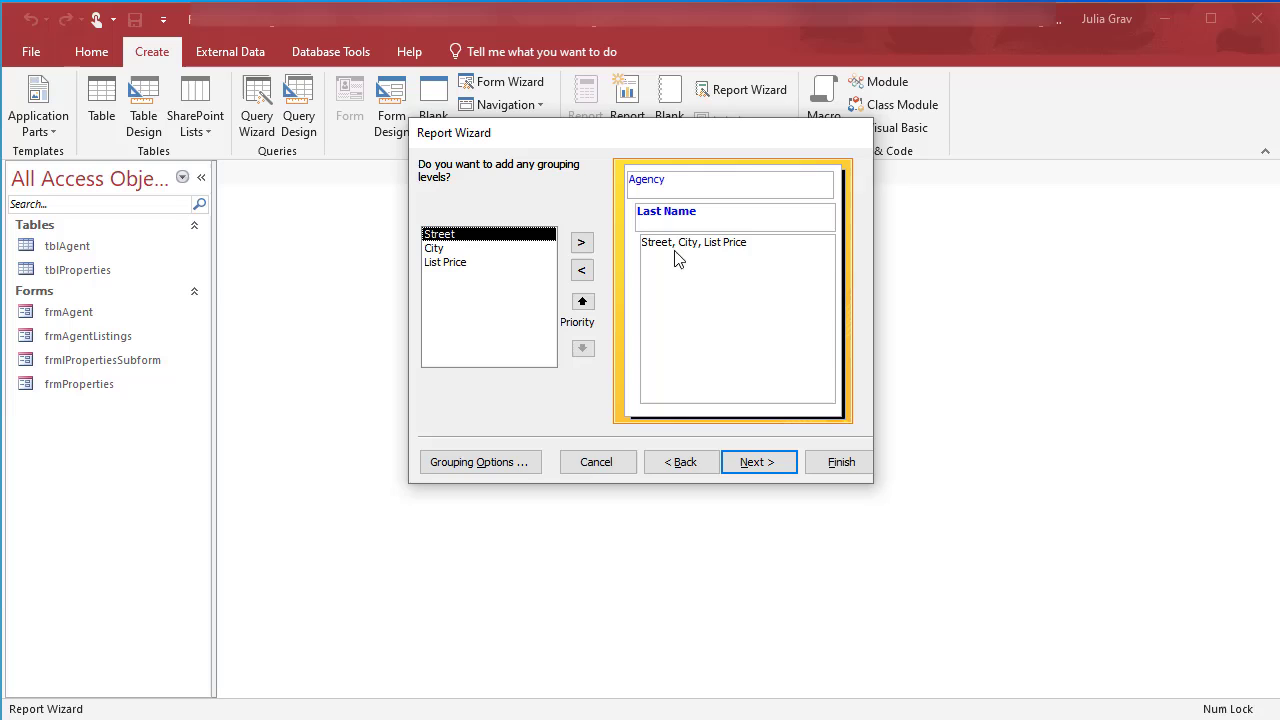
{"action": "left_click", "coordinate": [757, 464]}
Step: Sort records by List Price in descending order and keep the Stepped Portrait layout
{"action": "left_click", "coordinate": [773, 233]}
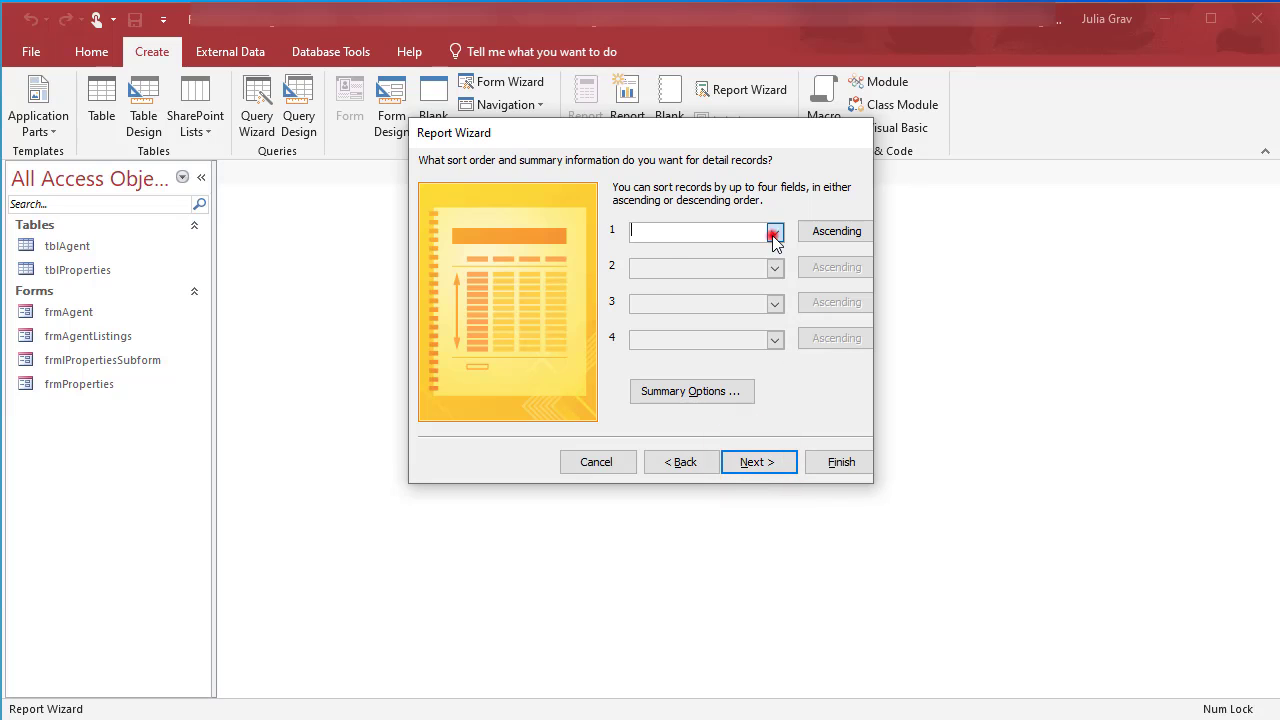
{"action": "left_click", "coordinate": [744, 290]}
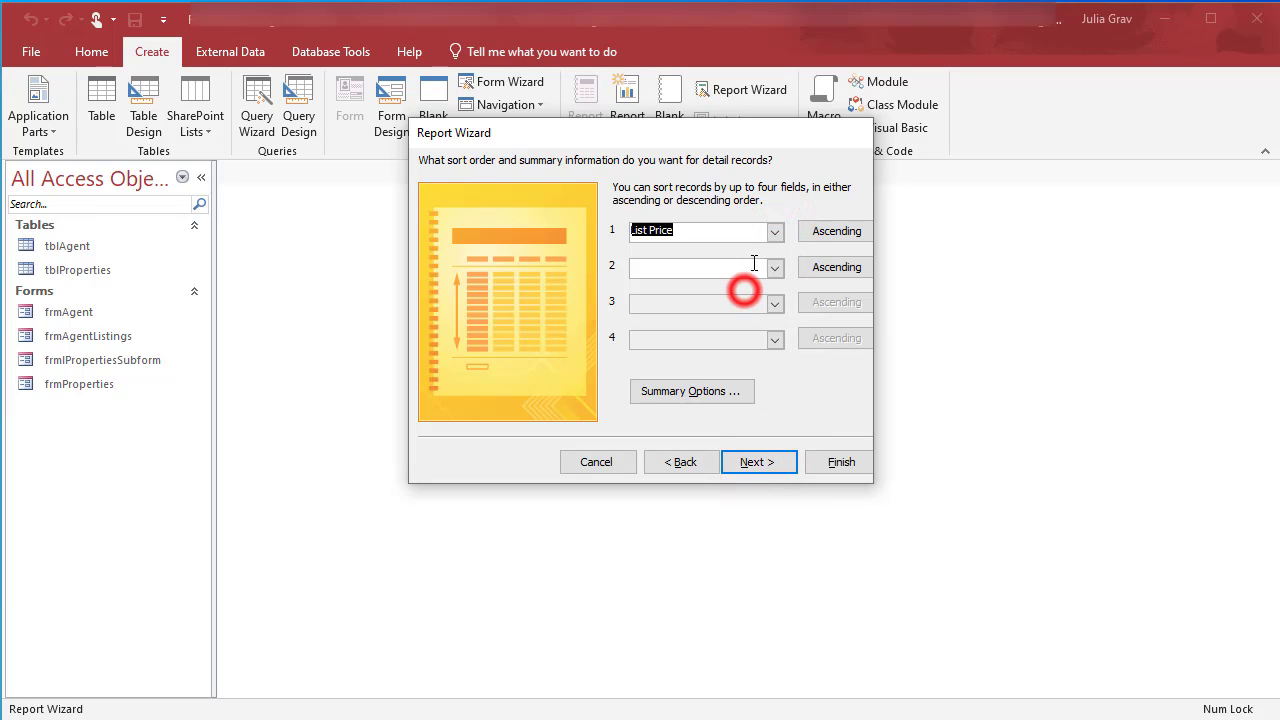
{"action": "left_click", "coordinate": [834, 230]}
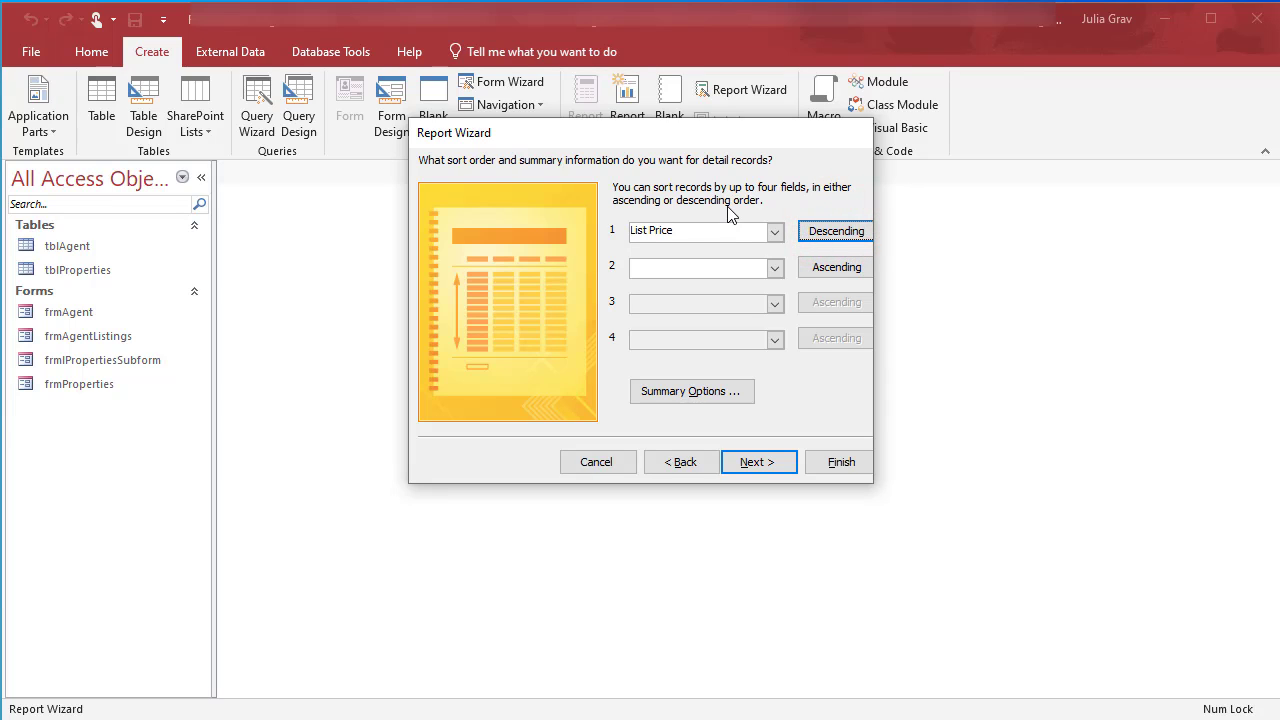
{"action": "left_click", "coordinate": [790, 466]}
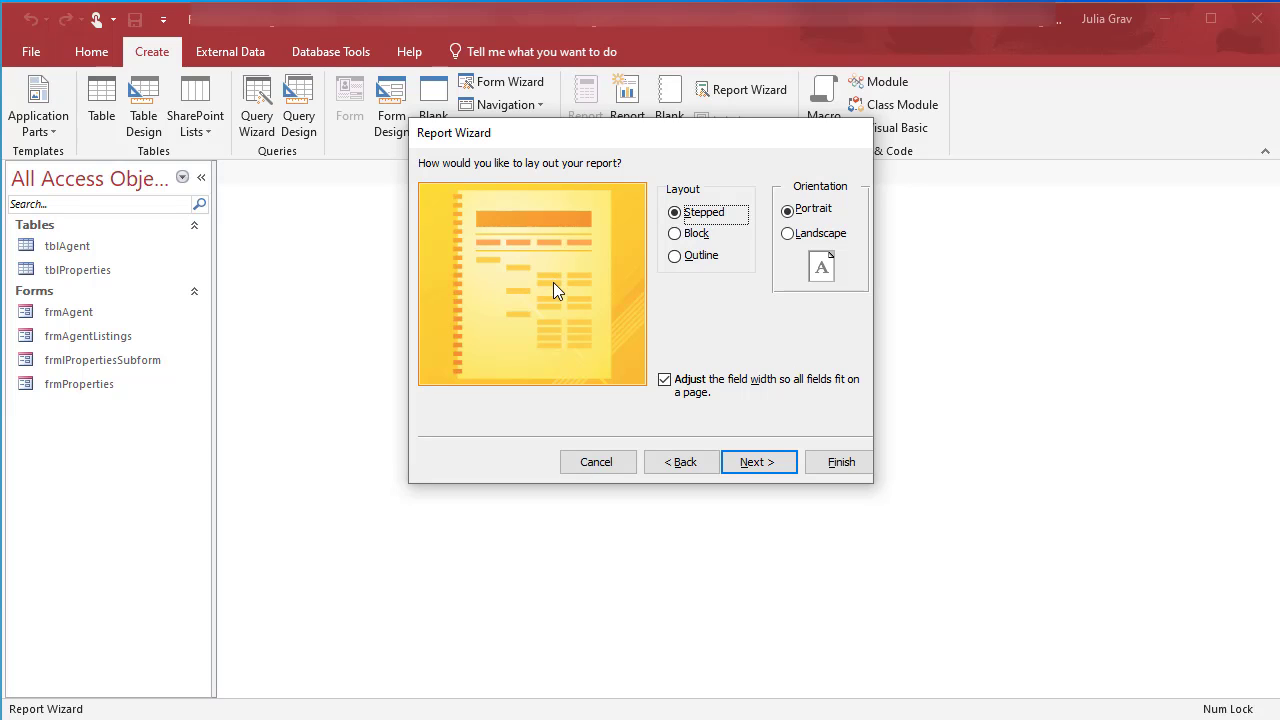
{"action": "left_click", "coordinate": [752, 463]}
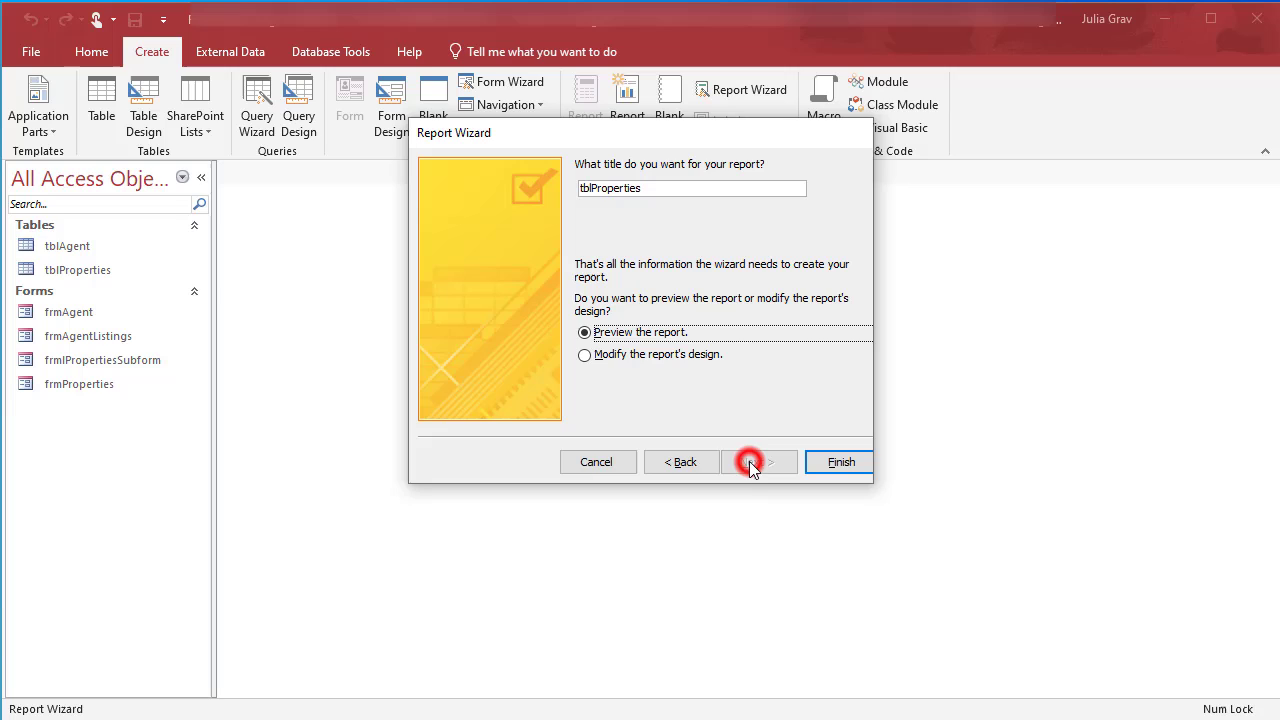
Step: Title the report rptPropertiesByAgency and finish the wizard to preview it
{"action": "left_click", "coordinate": [664, 194]}
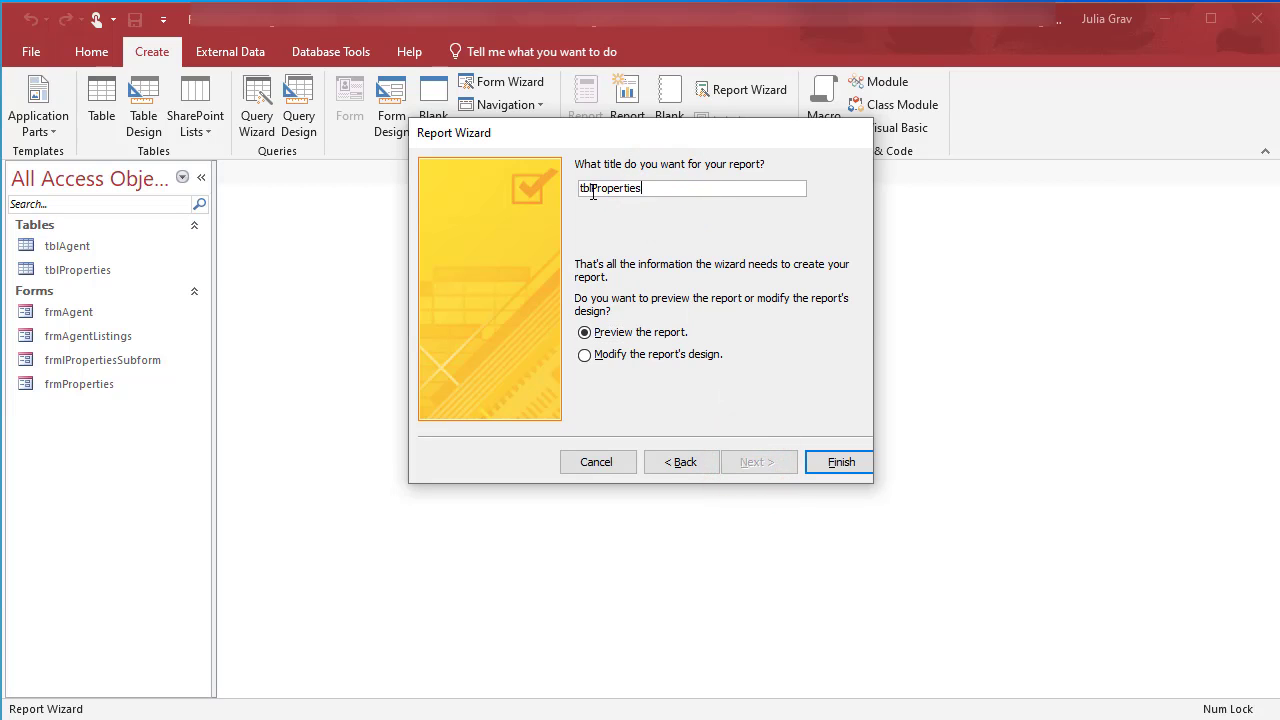
{"action": "double_click", "coordinate": [591, 191]}
{"action": "left_click", "coordinate": [590, 192], "text": "shift"}
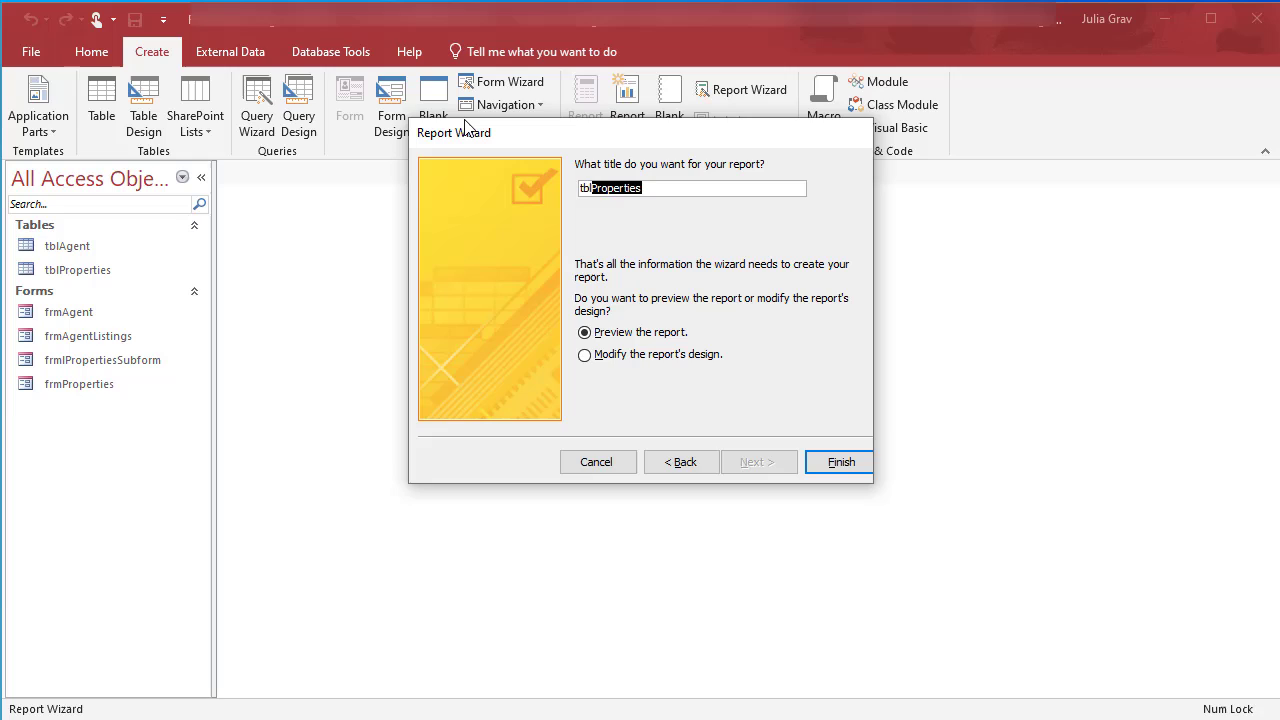
{"action": "key", "text": "Delete"}
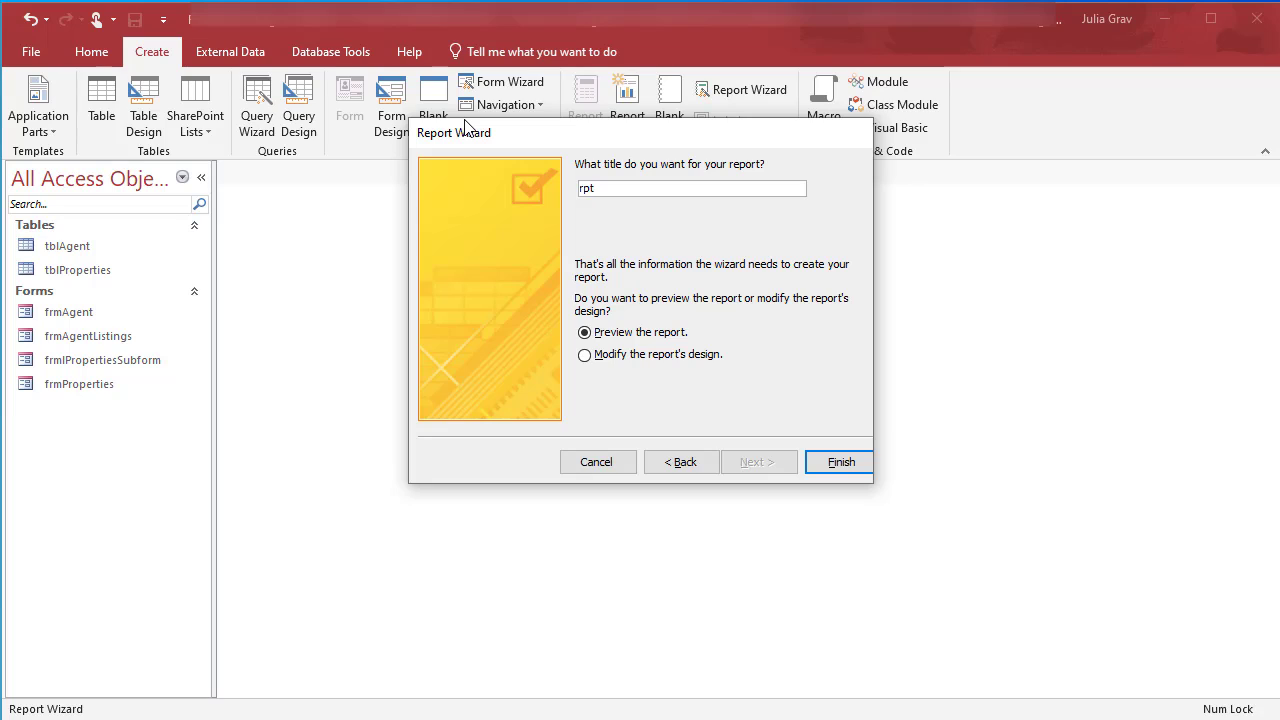
{"action": "type", "text": "PropertiesByAgency"}
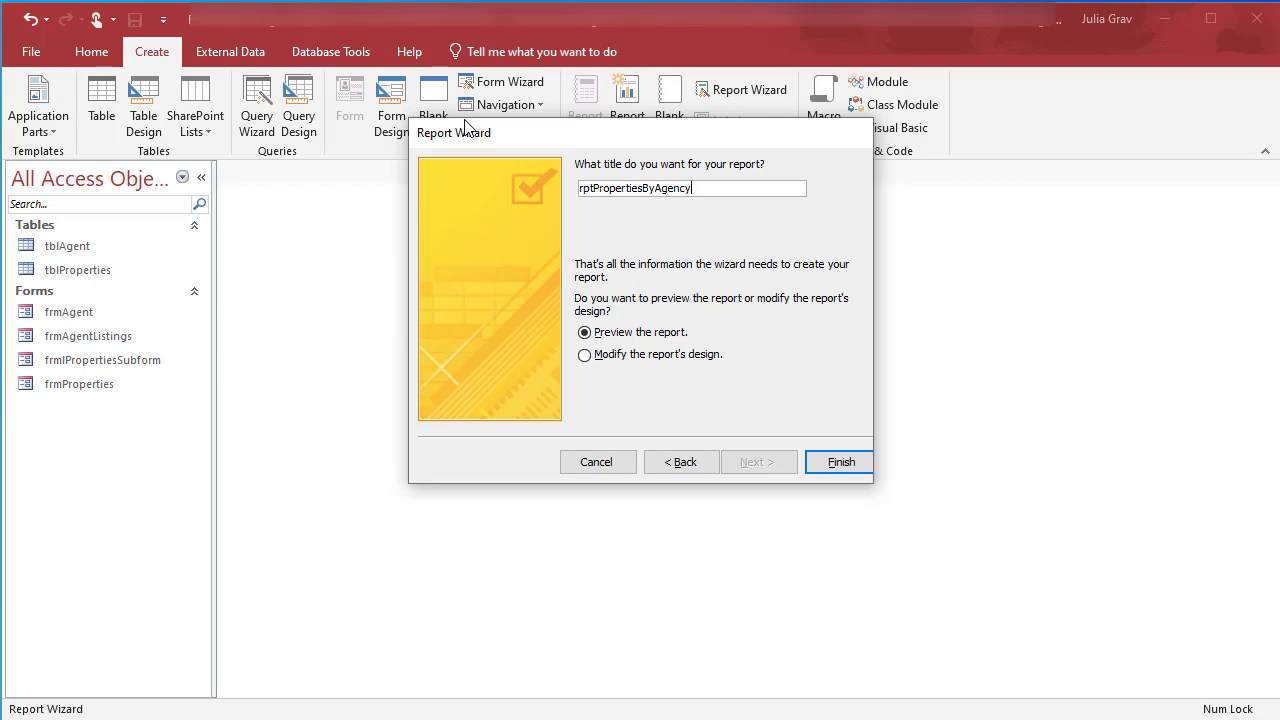
{"action": "key", "text": "Return"}
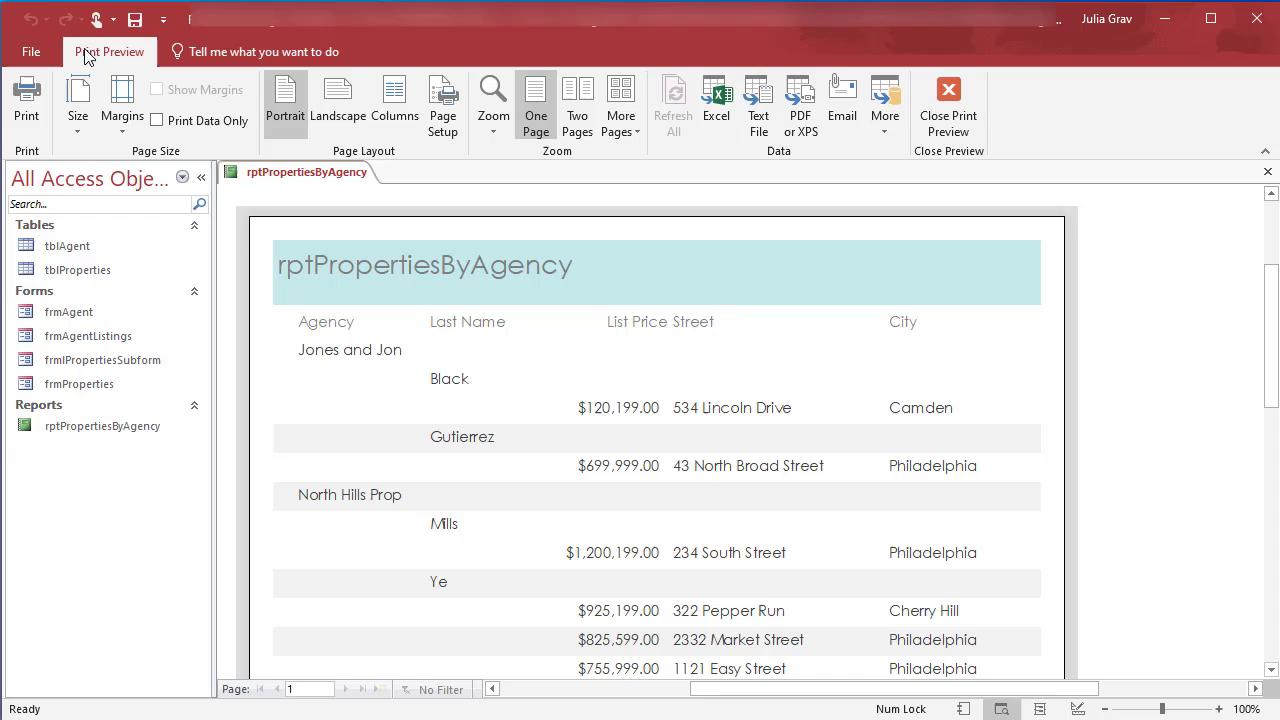
{"action": "left_click", "coordinate": [718, 416]}
{"action": "left_click", "coordinate": [718, 416]}
{"action": "scroll", "coordinate": [718, 416], "scroll_direction": "up", "scroll_amount": 2}
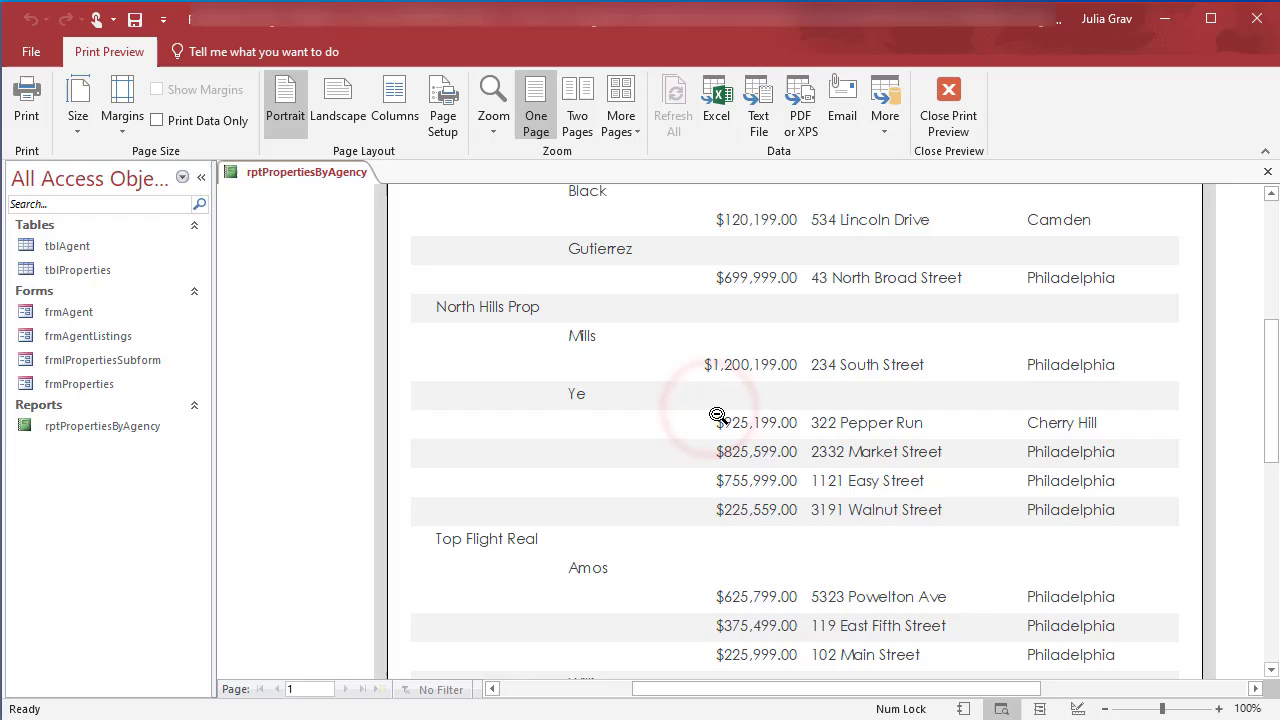
{"action": "scroll", "coordinate": [718, 416], "scroll_direction": "up", "scroll_amount": 4}
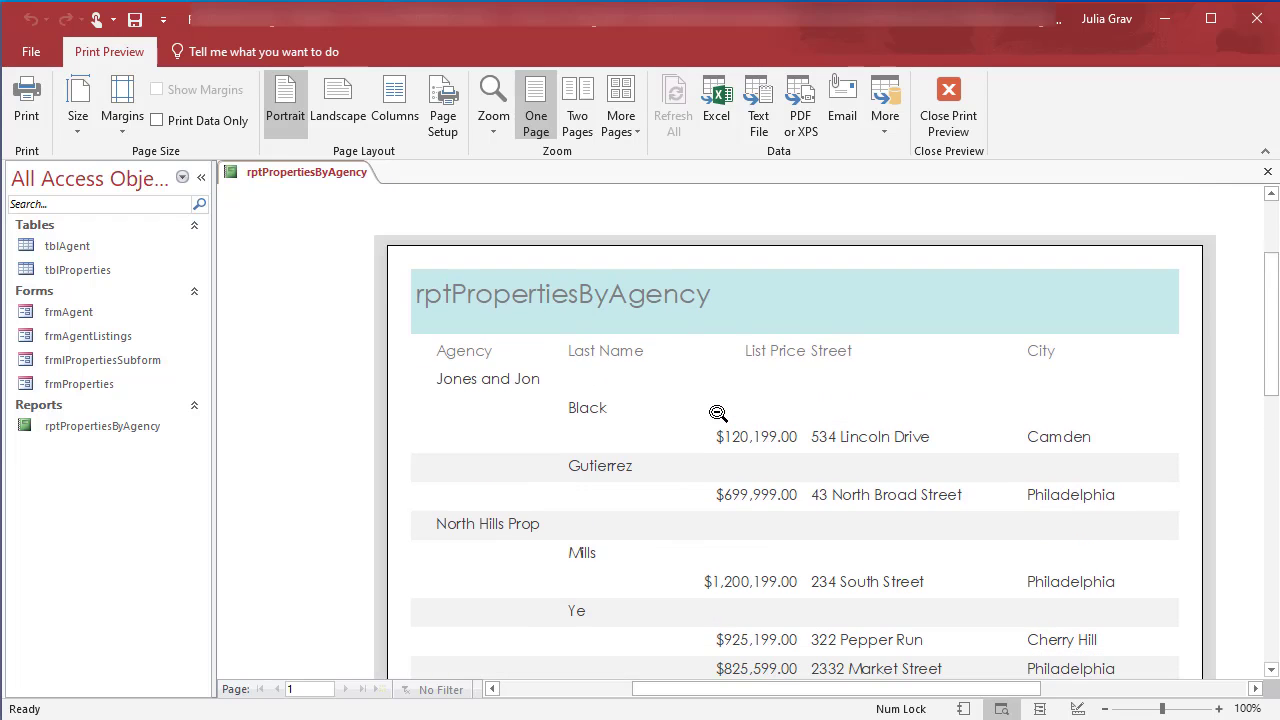
{"action": "left_click_drag", "start_coordinate": [697, 689], "coordinate": [730, 690]}
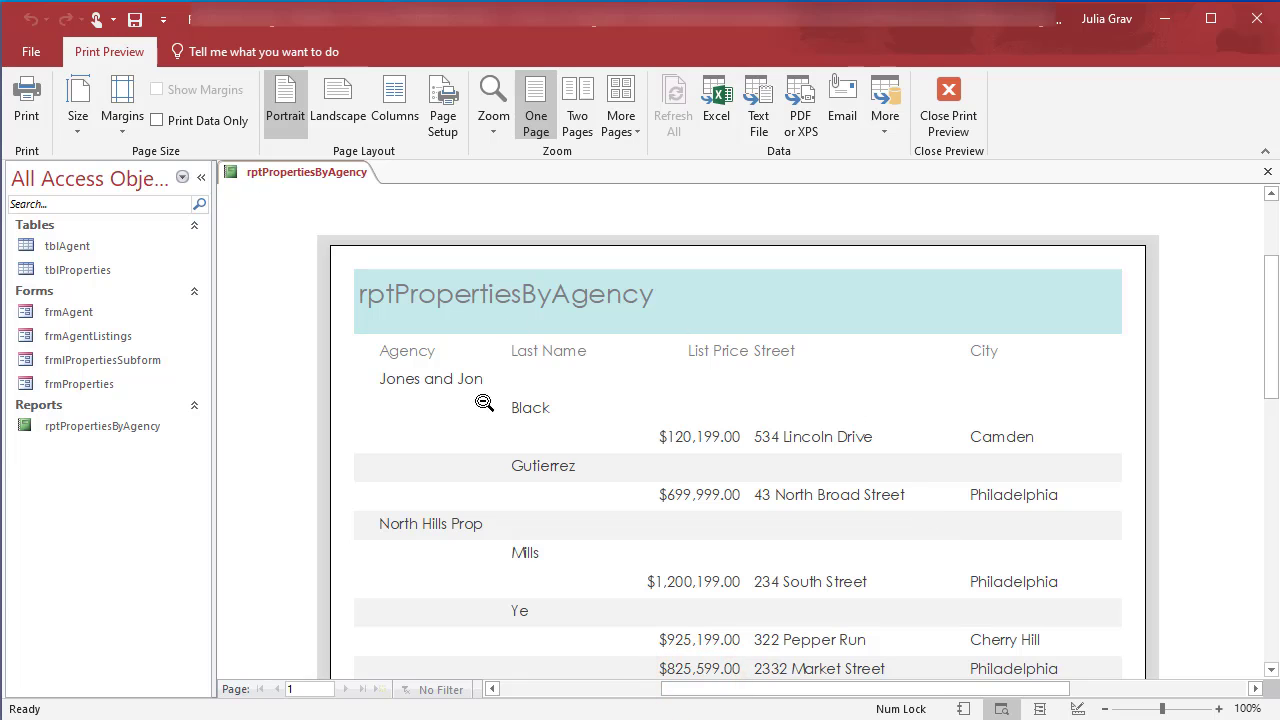
{"action": "scroll", "coordinate": [676, 465], "scroll_direction": "down", "scroll_amount": 4}
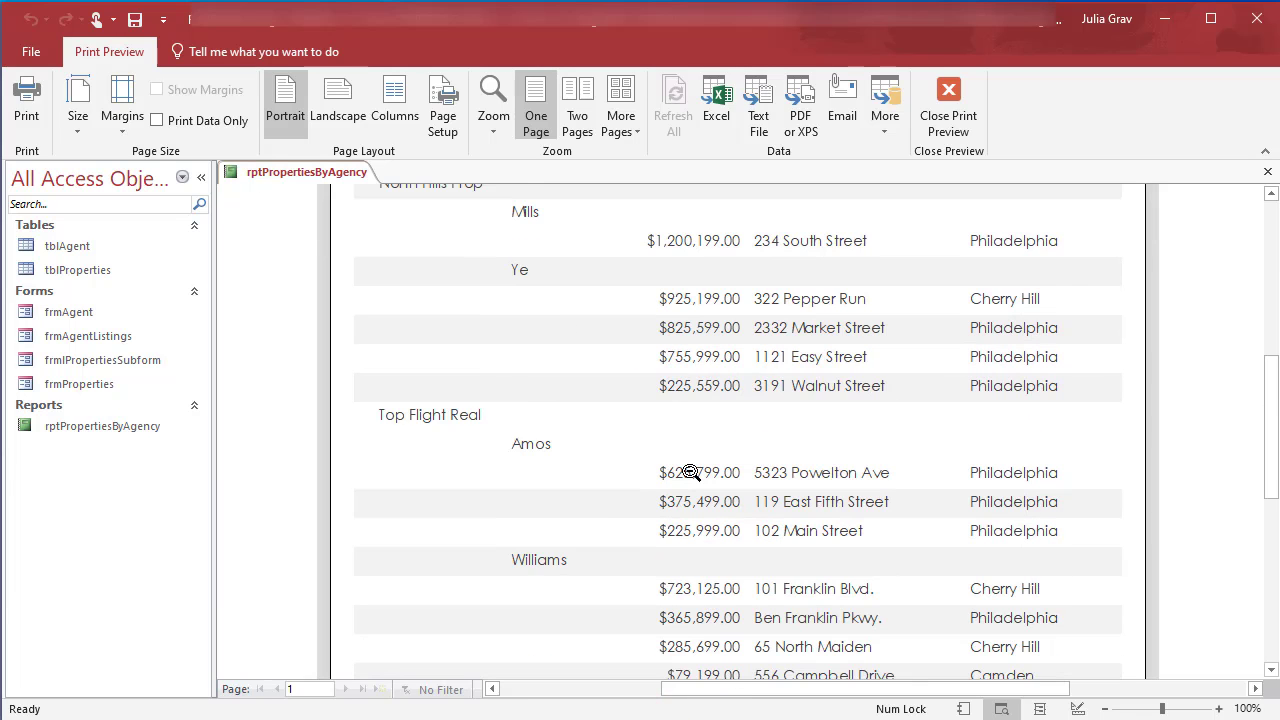
{"action": "scroll", "coordinate": [690, 470], "scroll_direction": "up", "scroll_amount": 5}
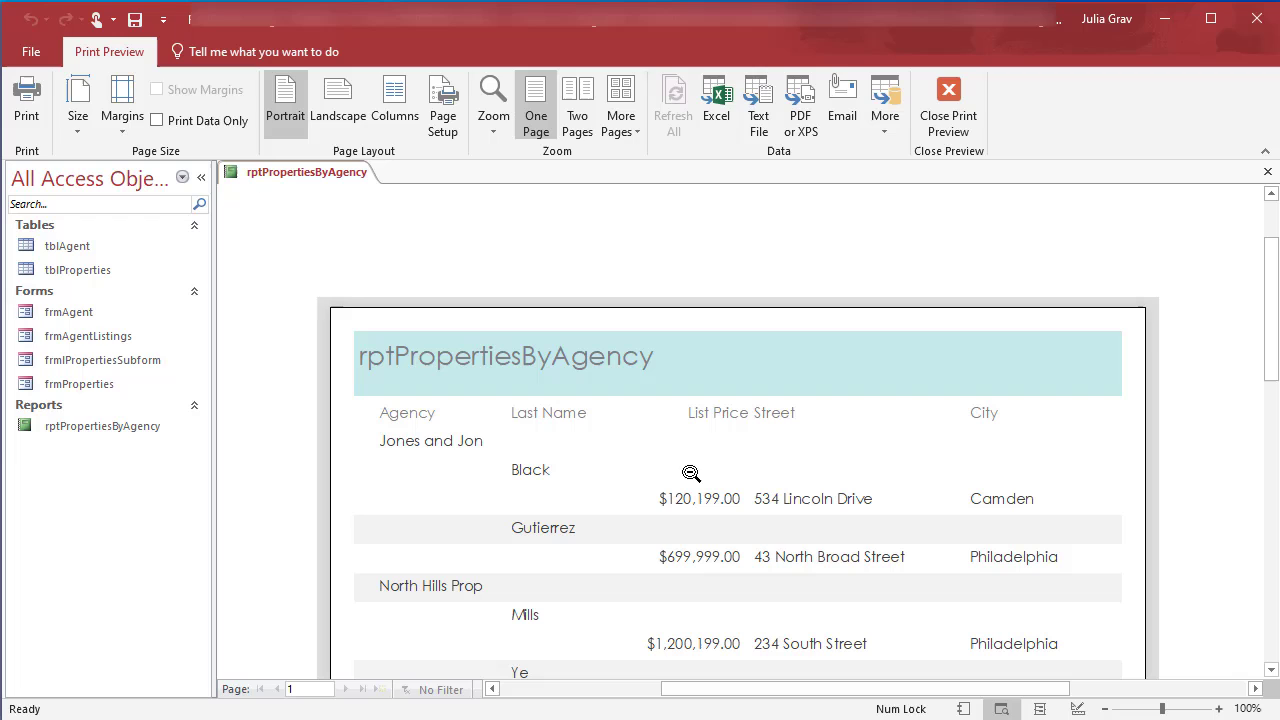
Step: Switch rptPropertiesByAgency to Layout View, then to Design View
{"action": "right_click", "coordinate": [318, 180]}
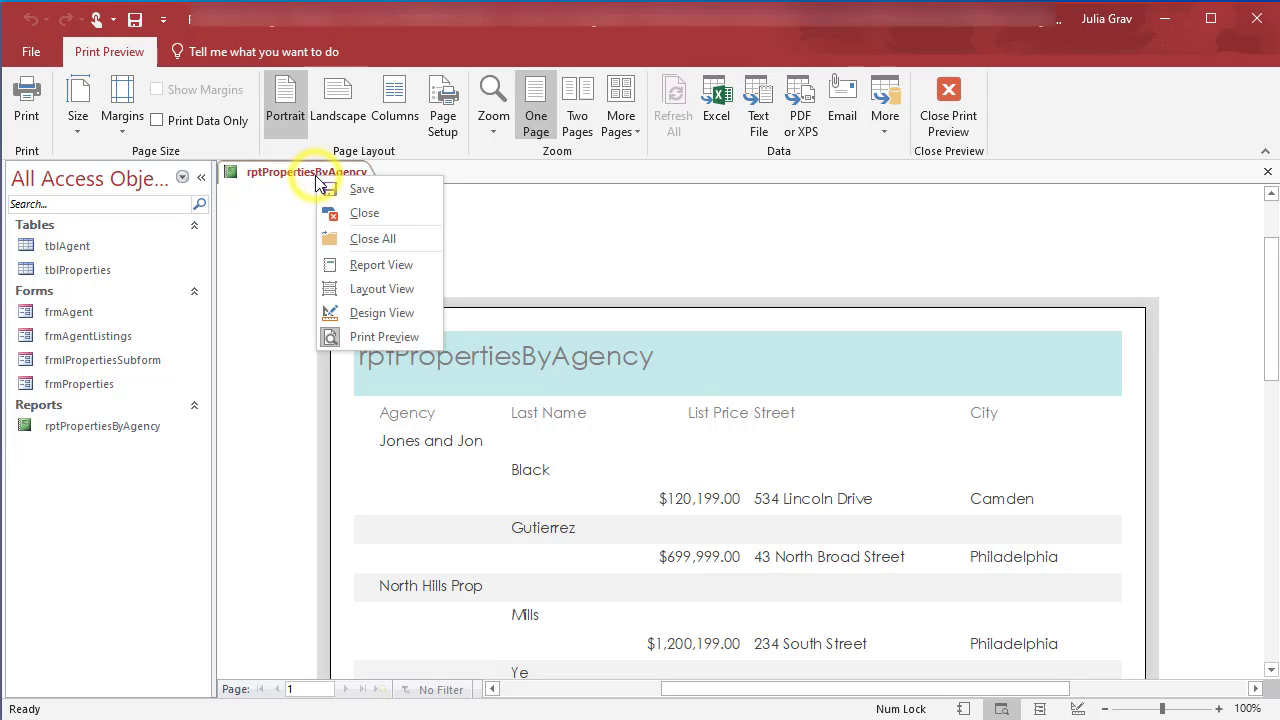
{"action": "left_click", "coordinate": [370, 292]}
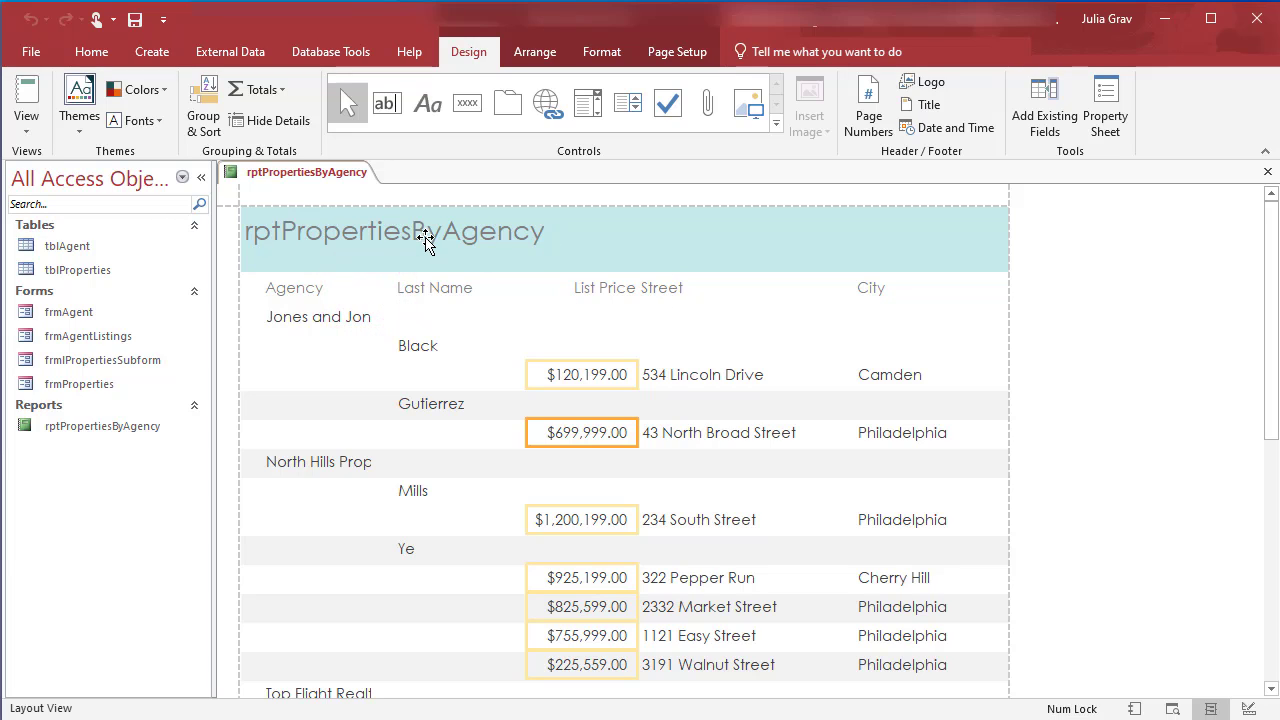
{"action": "right_click", "coordinate": [333, 180]}
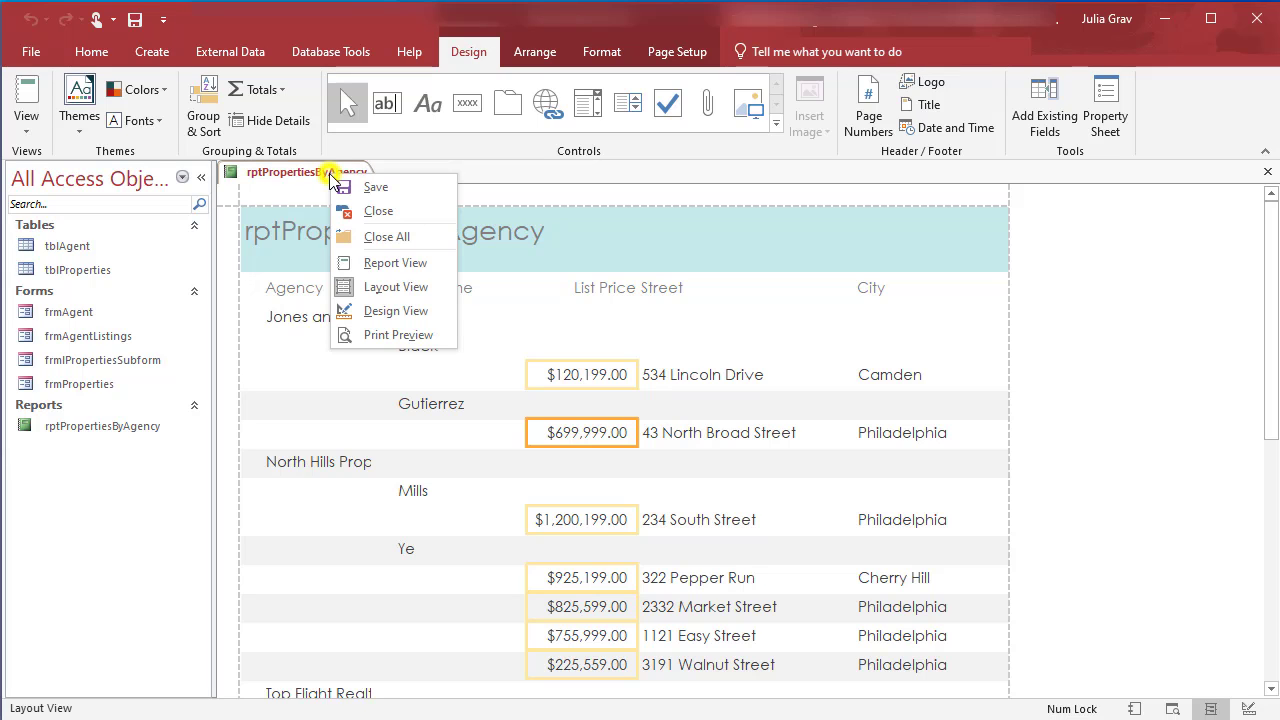
{"action": "left_click", "coordinate": [391, 311]}
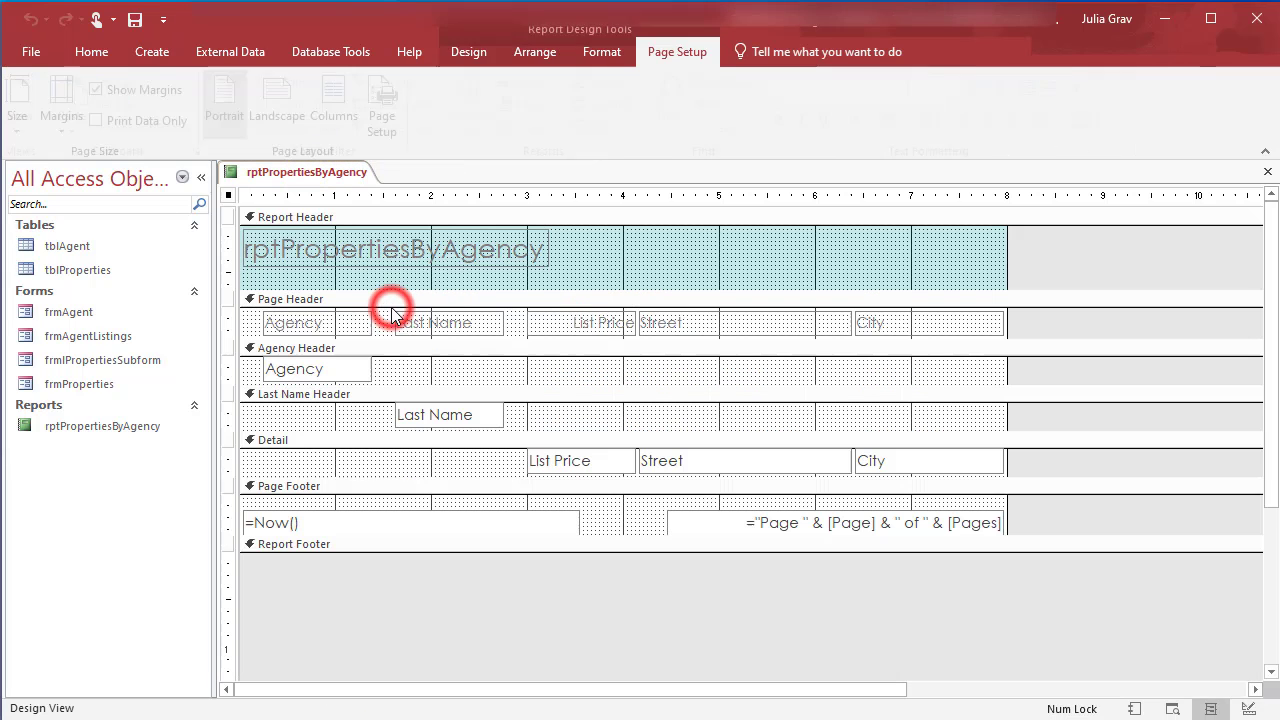
Step: Stretch the title label across the full report header and centre its text
{"action": "left_click", "coordinate": [452, 252]}
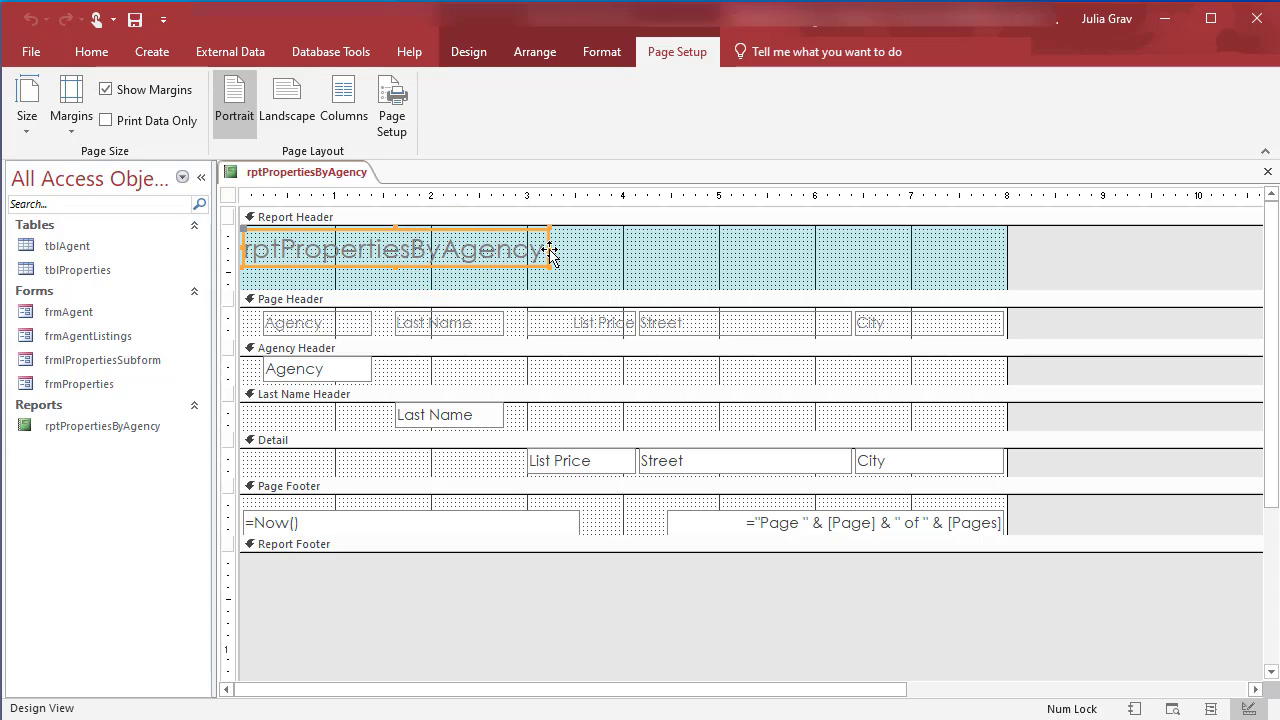
{"action": "left_click_drag", "start_coordinate": [548, 252], "coordinate": [1002, 257]}
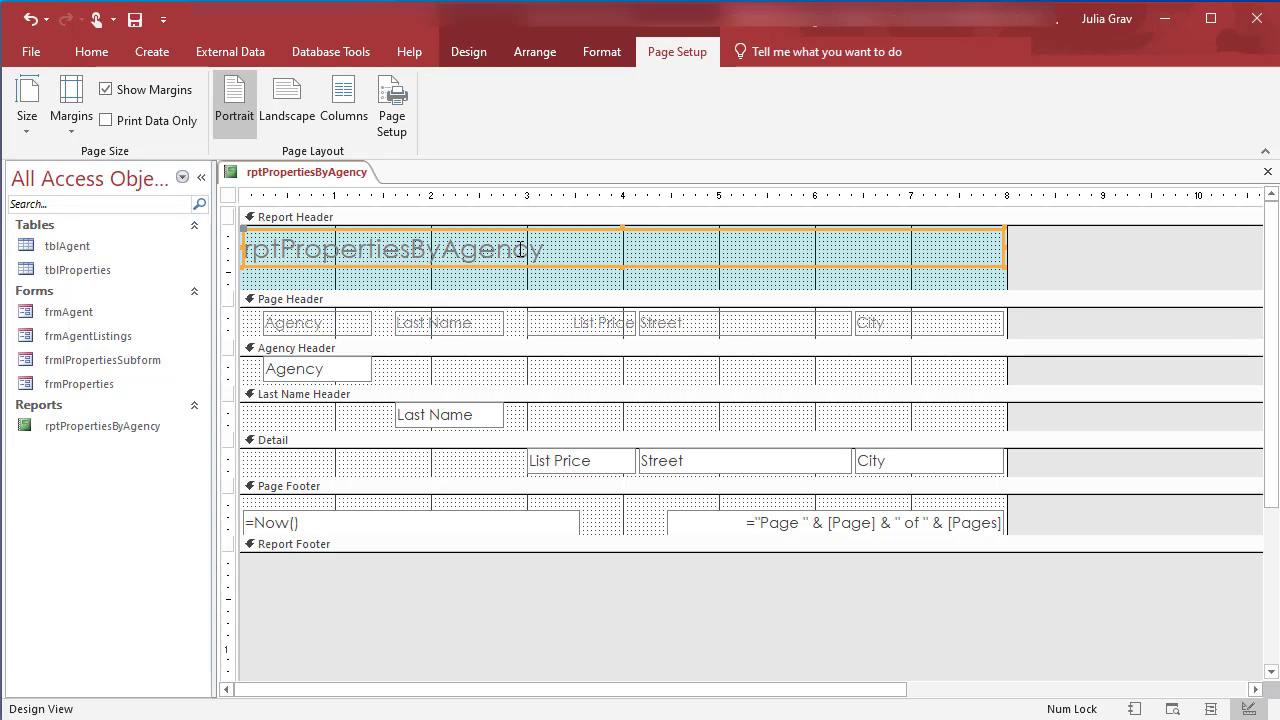
{"action": "left_click", "coordinate": [592, 57]}
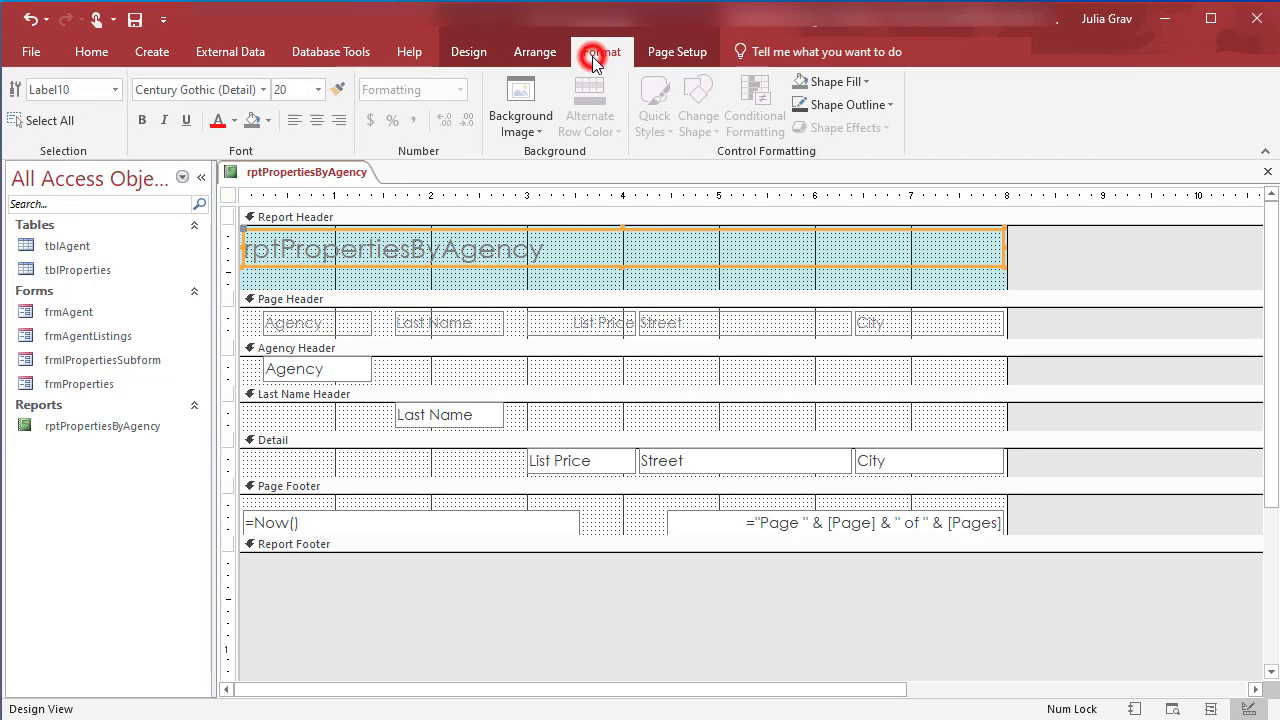
{"action": "left_click", "coordinate": [319, 121]}
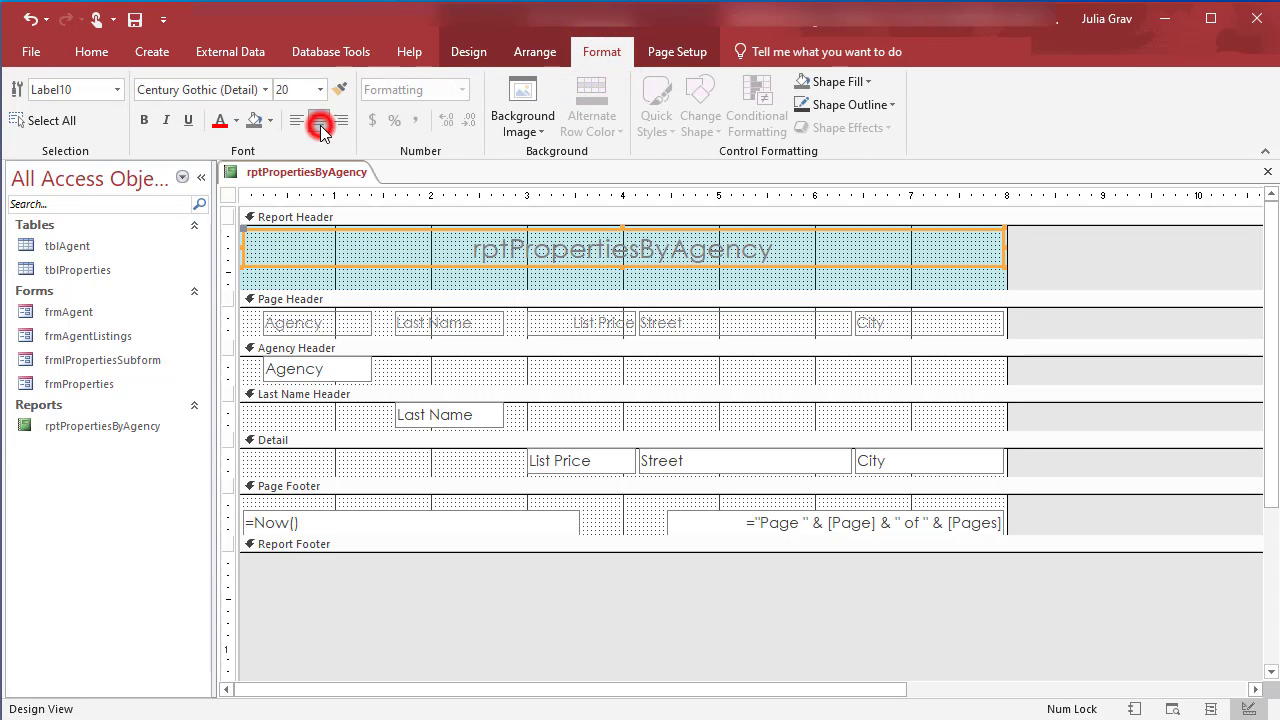
Step: Change the title text from rptPropertiesByAgency to 'Properties by Agency'
{"action": "left_click", "coordinate": [512, 252]}
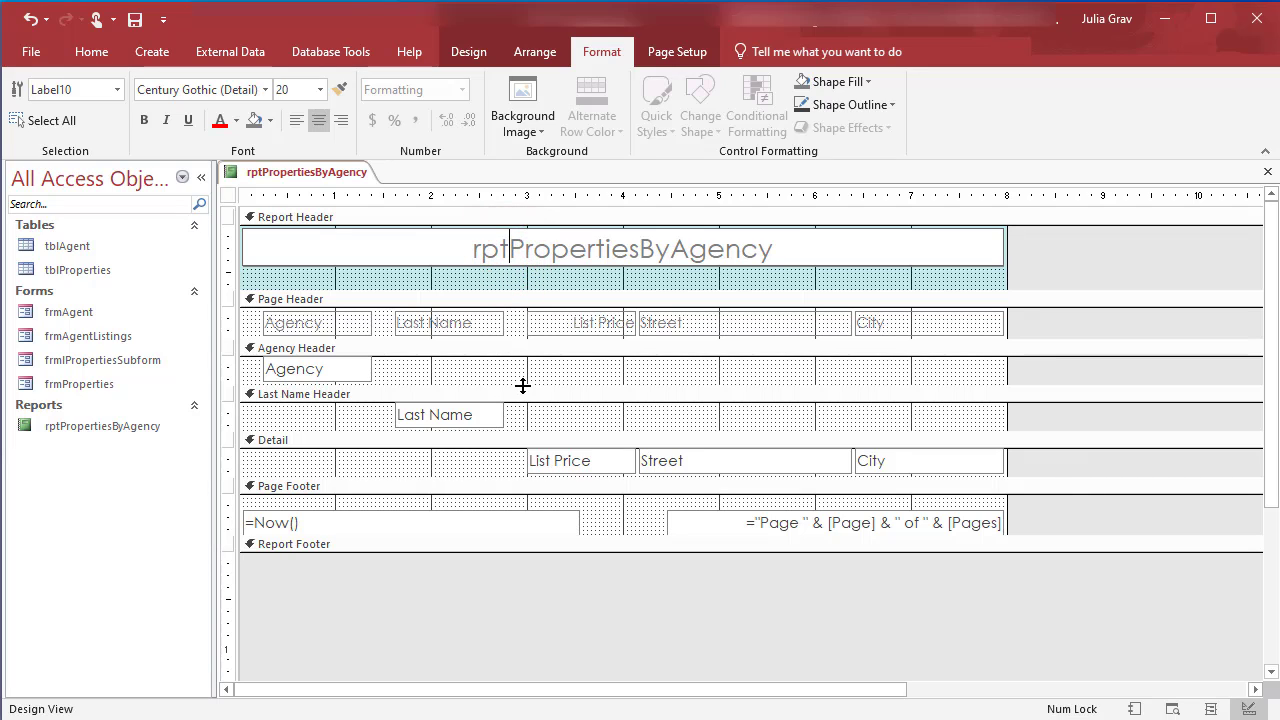
{"action": "key", "text": "BackSpace"}
{"action": "key", "text": "BackSpace"}
{"action": "key", "text": "BackSpace"}
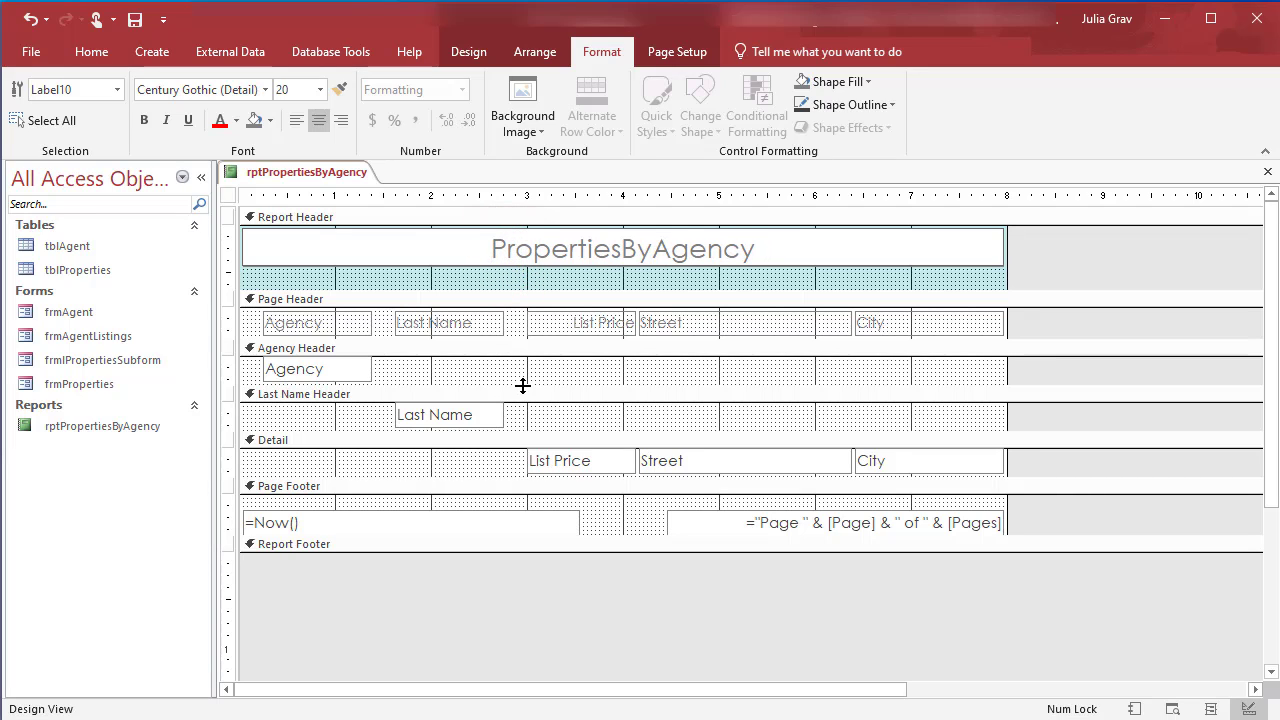
{"action": "key", "text": "Right"}
{"action": "key", "text": "Right"}
{"action": "key", "text": "Right"}
{"action": "key", "text": "Right"}
{"action": "key", "text": "Right"}
{"action": "key", "text": "Right"}
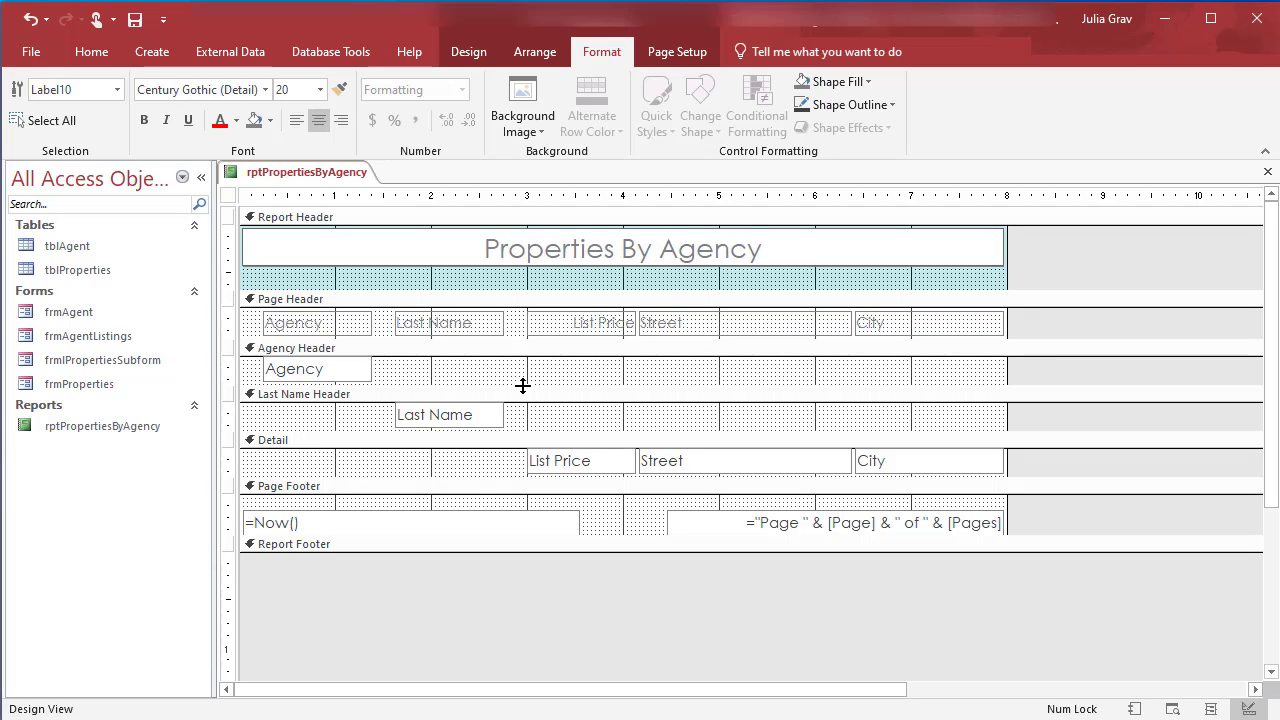
{"action": "left_click", "coordinate": [624, 241]}
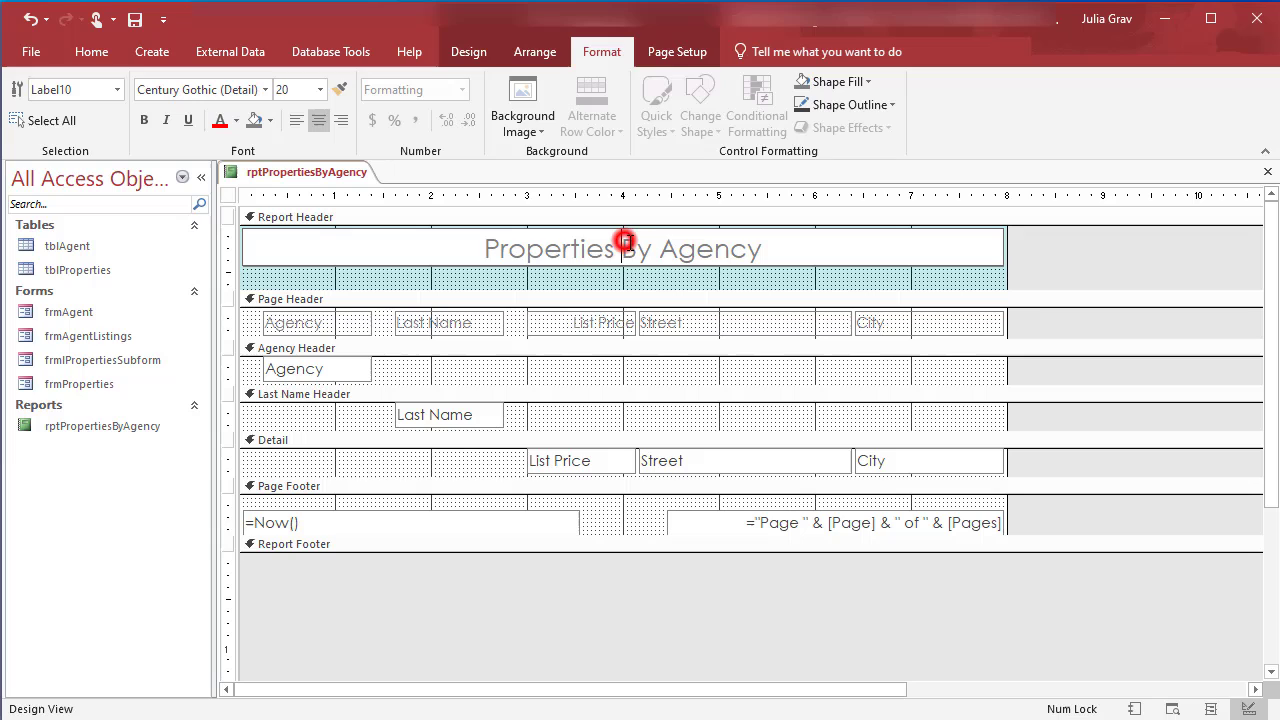
{"action": "key", "text": "Delete"}
{"action": "type", "text": "b"}
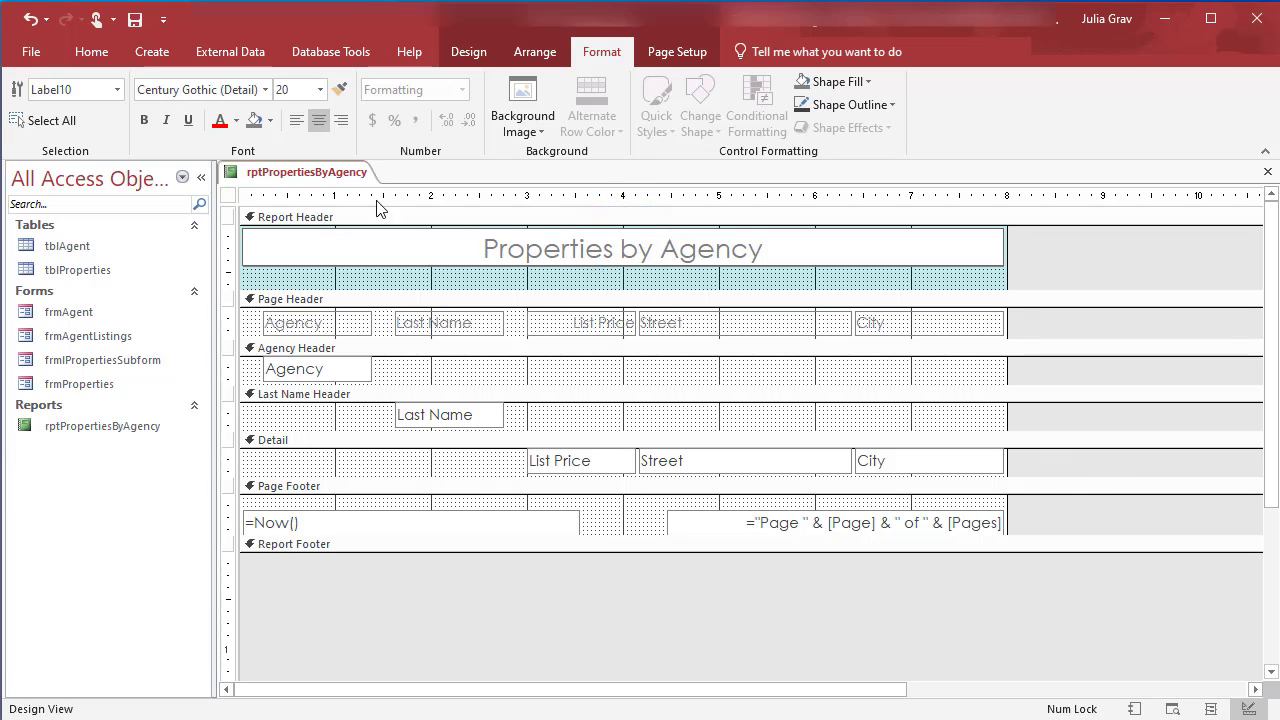
{"action": "right_click", "coordinate": [284, 170]}
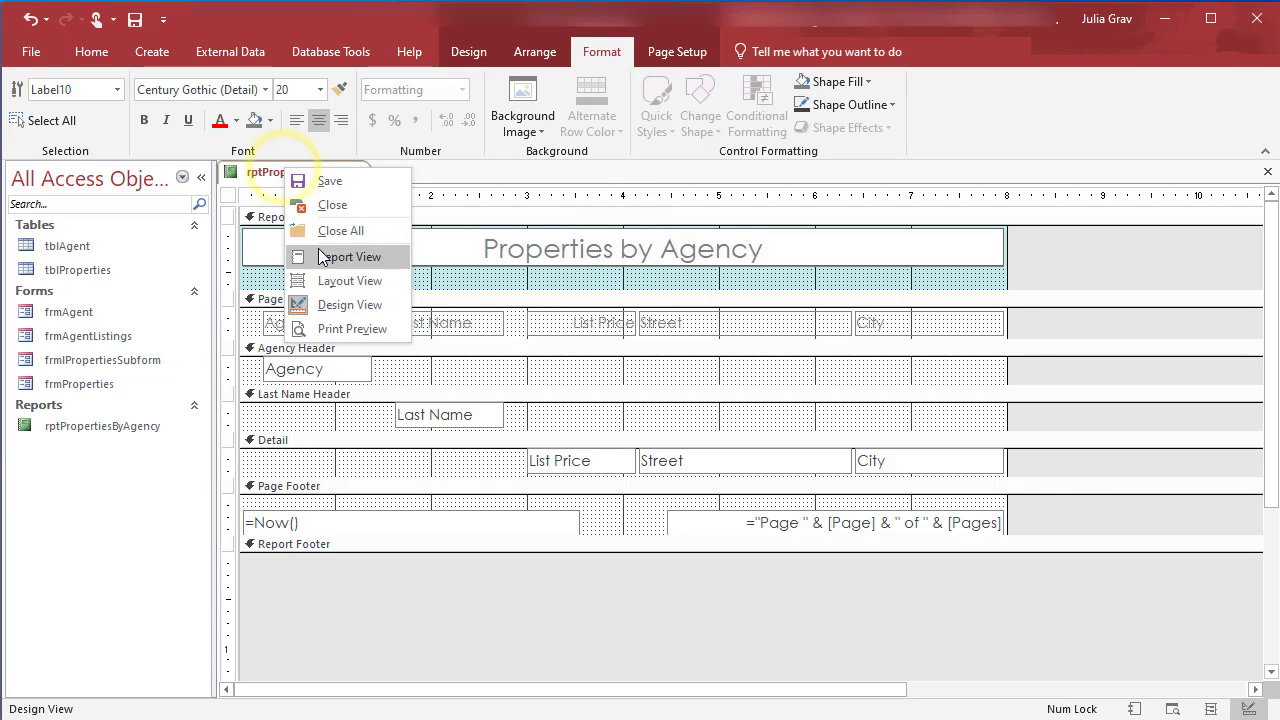
{"action": "left_click", "coordinate": [329, 190]}
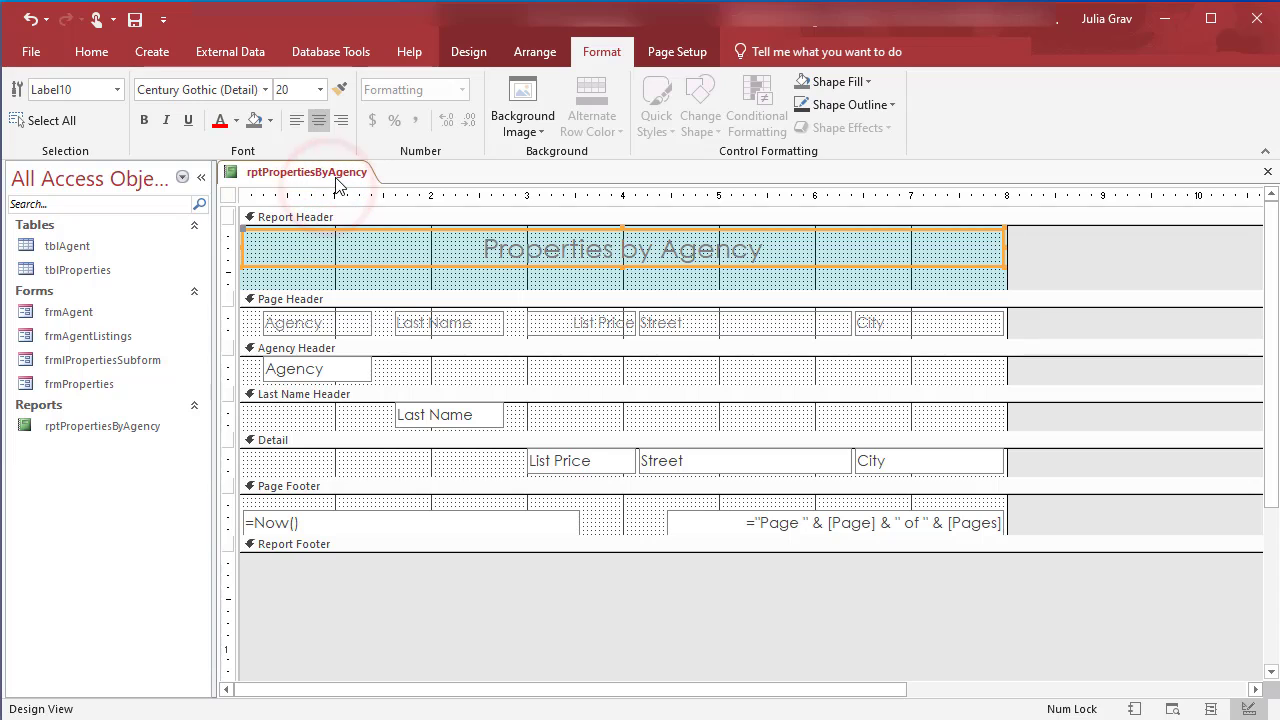
{"action": "right_click", "coordinate": [336, 180]}
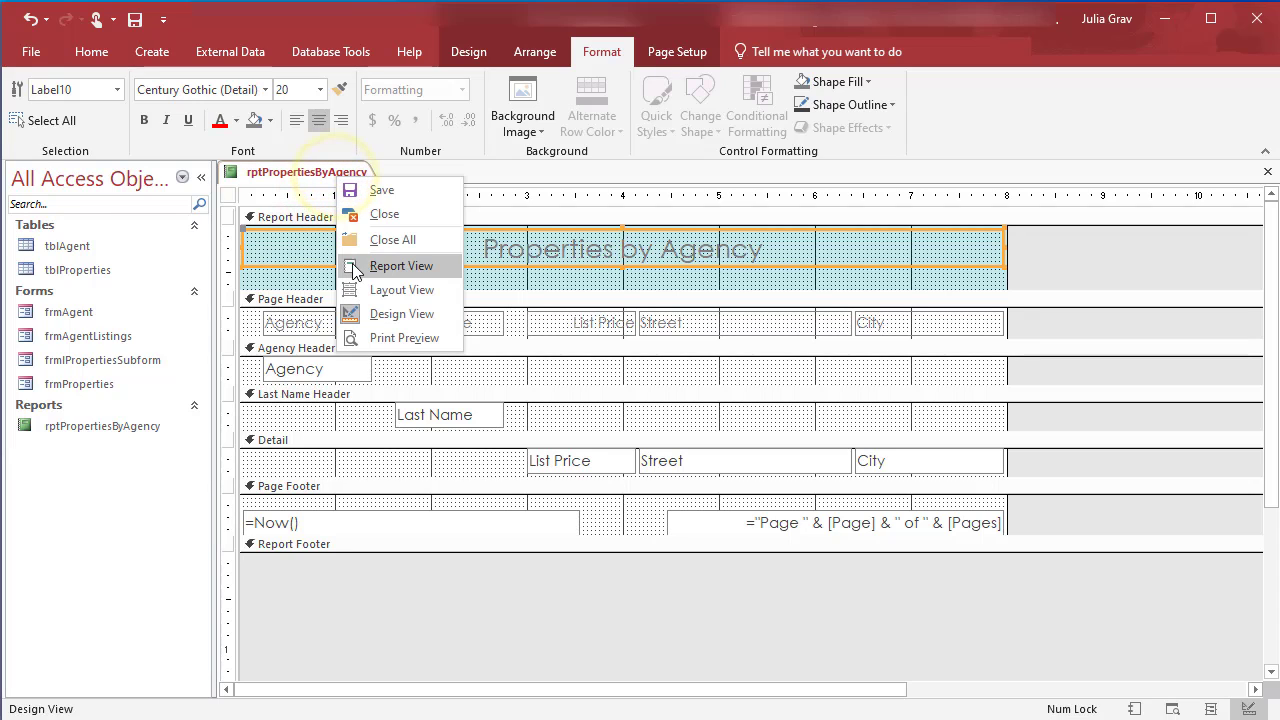
{"action": "left_click", "coordinate": [312, 173]}
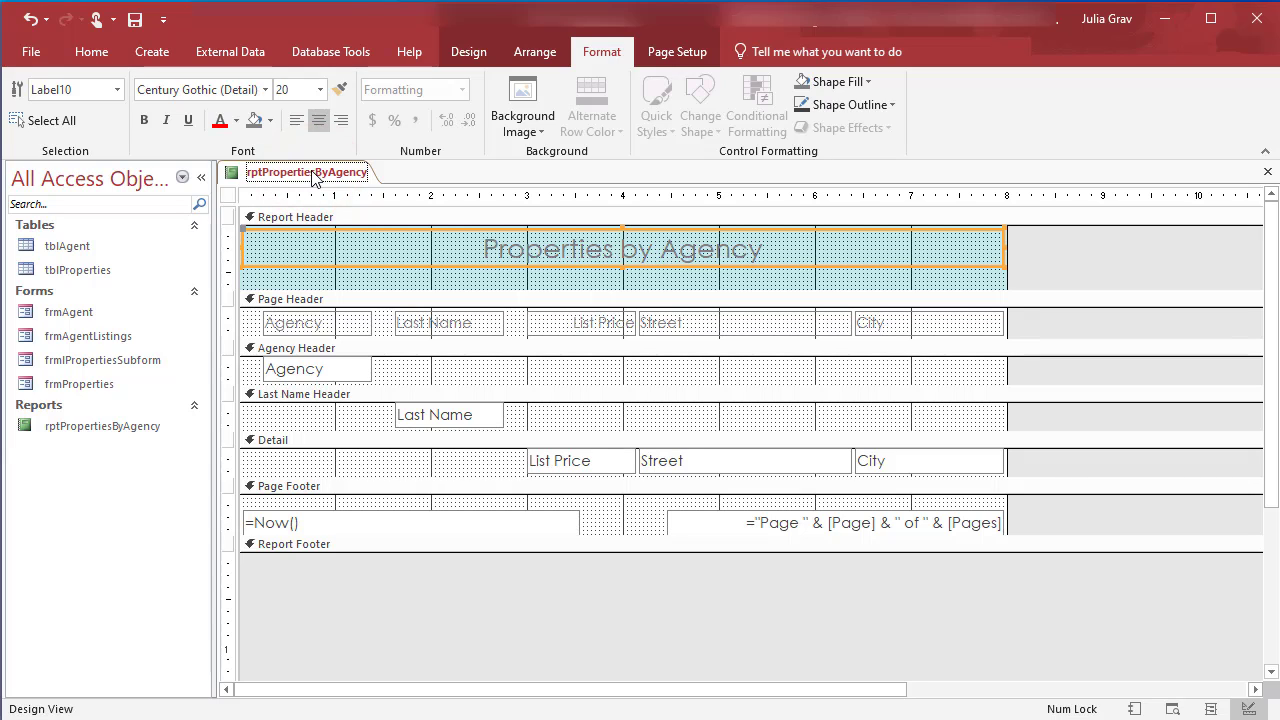
{"action": "right_click", "coordinate": [312, 173]}
{"action": "left_click", "coordinate": [320, 179]}
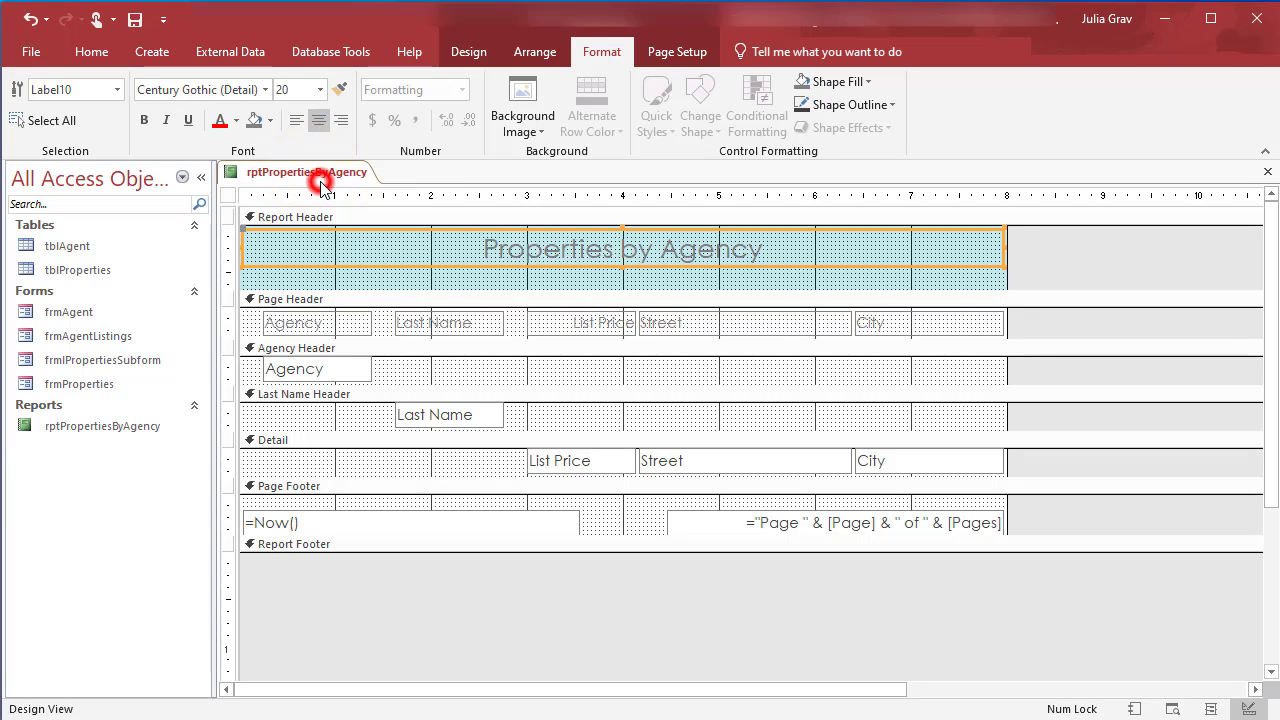